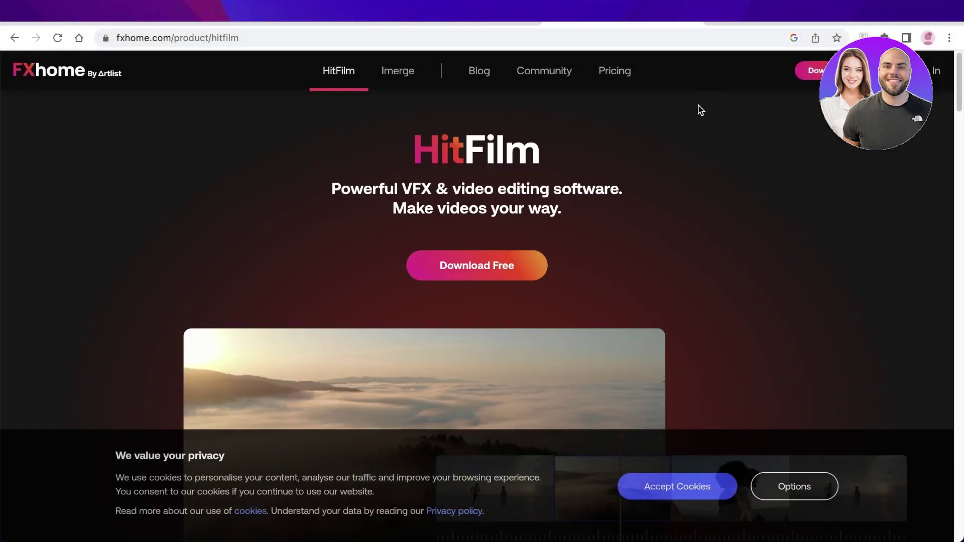
Browse the HitFilm product page and accept the cookie notice.
{"action": "scroll", "coordinate": [697, 108], "scroll_direction": "down", "scroll_amount": 3}
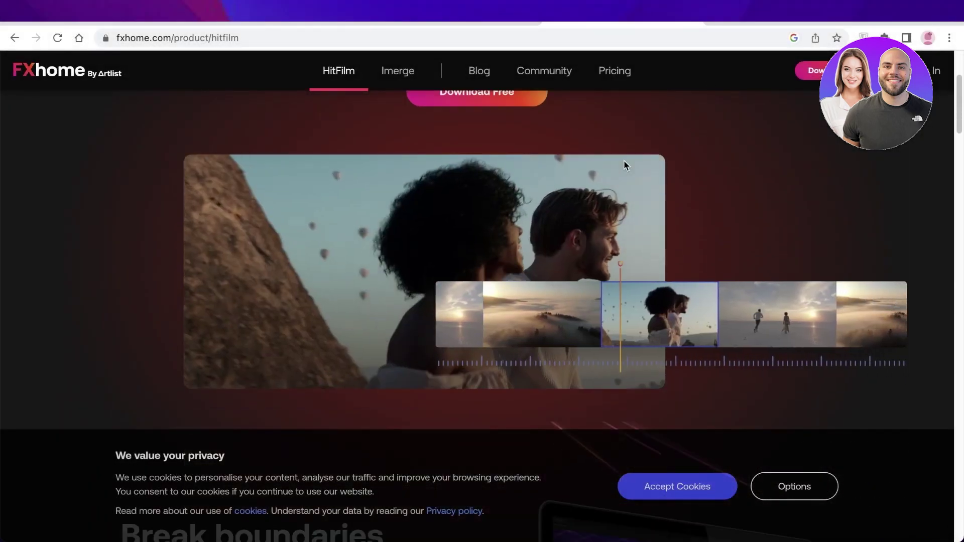
{"action": "scroll", "coordinate": [625, 164], "scroll_direction": "up", "scroll_amount": 3}
{"action": "scroll", "coordinate": [631, 171], "scroll_direction": "down", "scroll_amount": 3}
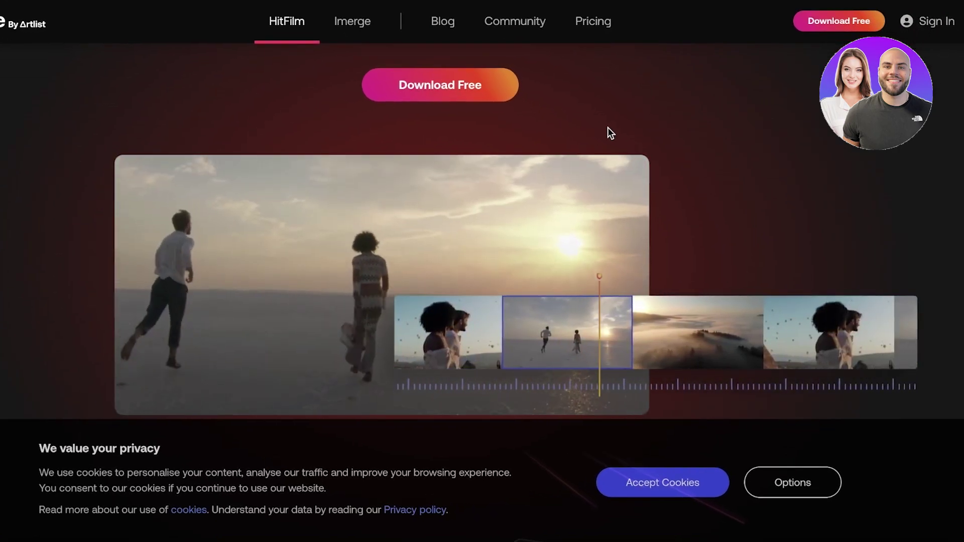
{"action": "left_click", "coordinate": [662, 481]}
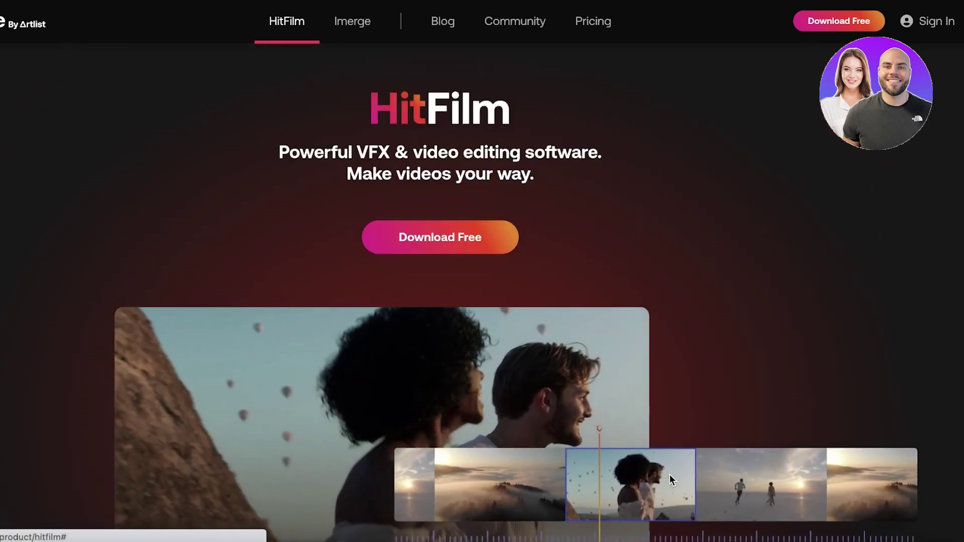
{"action": "scroll", "coordinate": [669, 474], "scroll_direction": "down", "scroll_amount": 6}
{"action": "scroll", "coordinate": [701, 399], "scroll_direction": "up", "scroll_amount": 3}
{"action": "scroll", "coordinate": [701, 401], "scroll_direction": "down", "scroll_amount": 5}
{"action": "scroll", "coordinate": [471, 323], "scroll_direction": "down", "scroll_amount": 3}
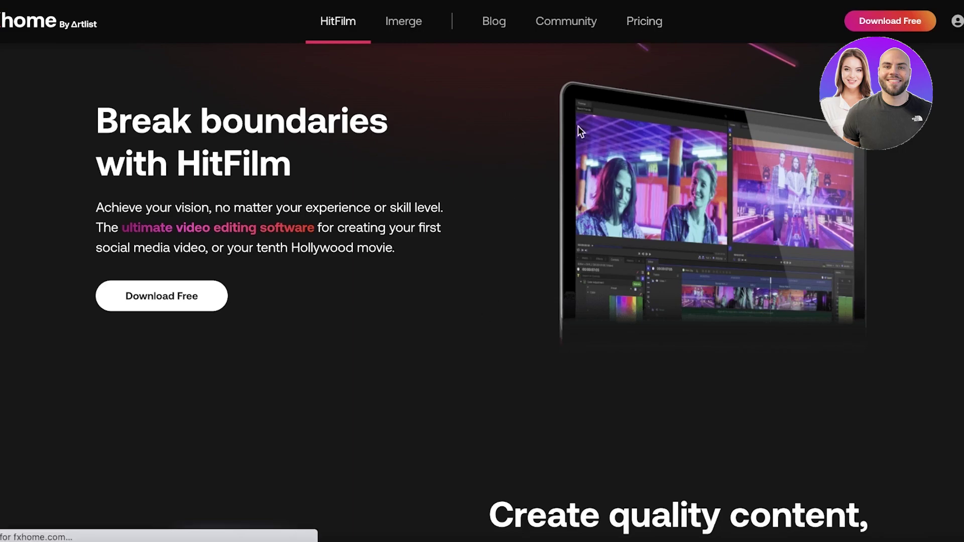
Scroll through the plan cards: Free $0, Creator $7.99/month and Pro $12.99/month.
{"action": "scroll", "coordinate": [203, 279], "scroll_direction": "down", "scroll_amount": 1}
{"action": "scroll", "coordinate": [198, 286], "scroll_direction": "down", "scroll_amount": 2}
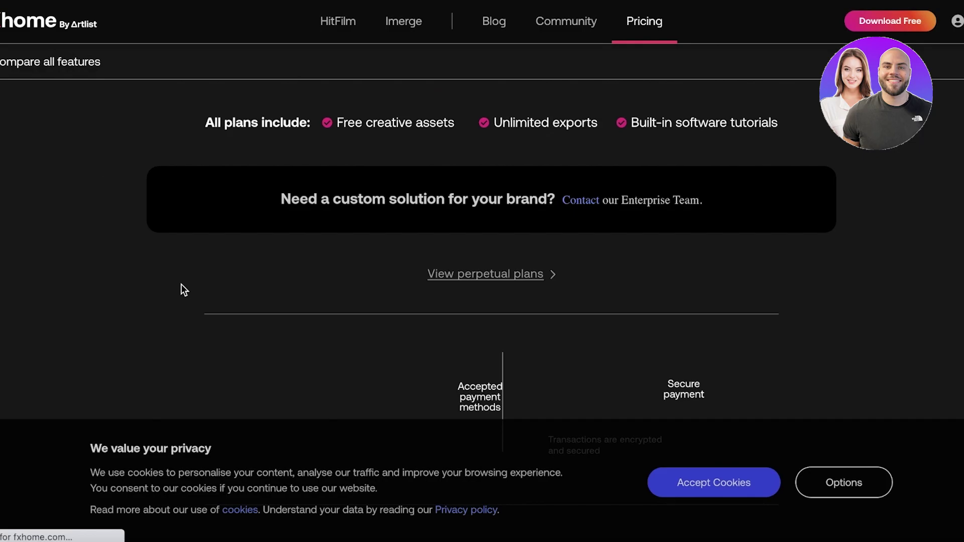
{"action": "scroll", "coordinate": [153, 290], "scroll_direction": "up", "scroll_amount": 5}
{"action": "scroll", "coordinate": [146, 294], "scroll_direction": "down", "scroll_amount": 8}
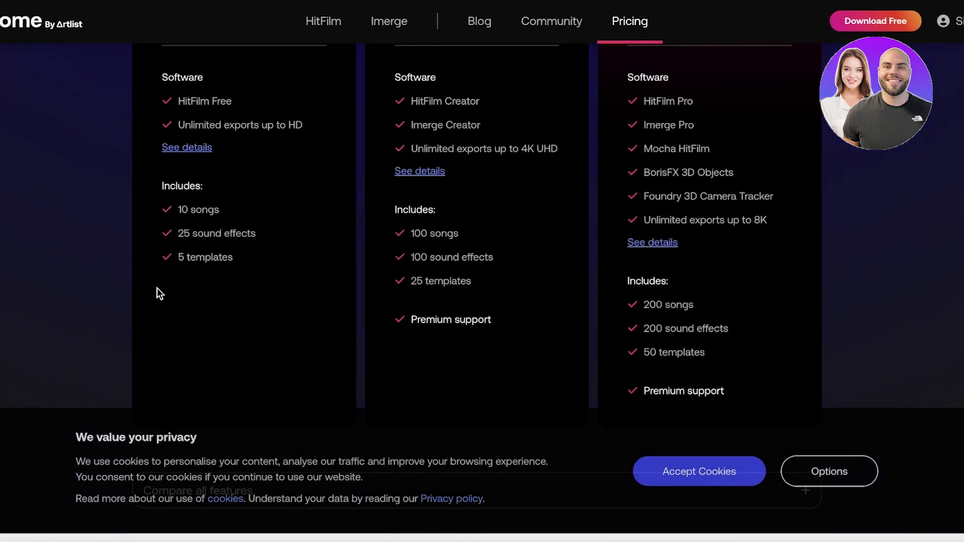
{"action": "scroll", "coordinate": [164, 279], "scroll_direction": "up", "scroll_amount": 5}
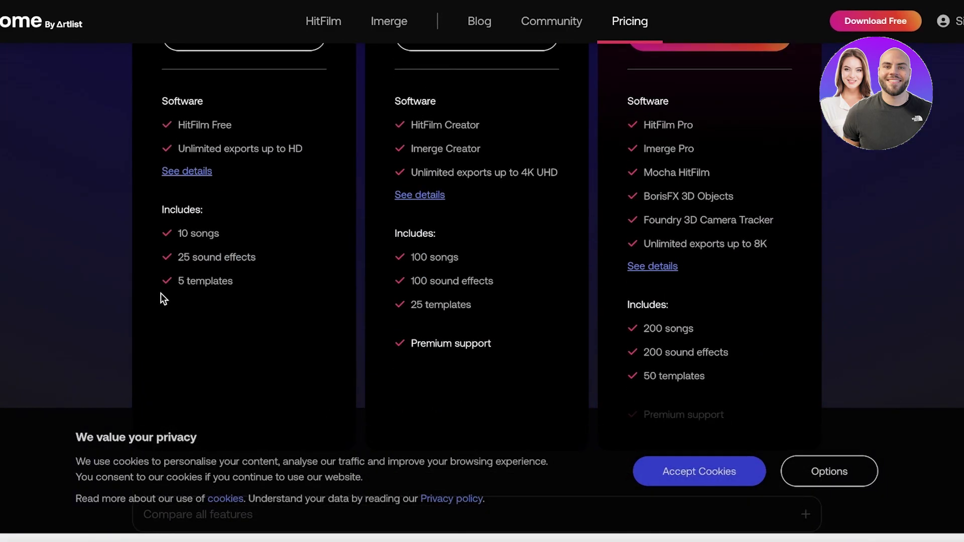
{"action": "scroll", "coordinate": [176, 342], "scroll_direction": "up", "scroll_amount": 3}
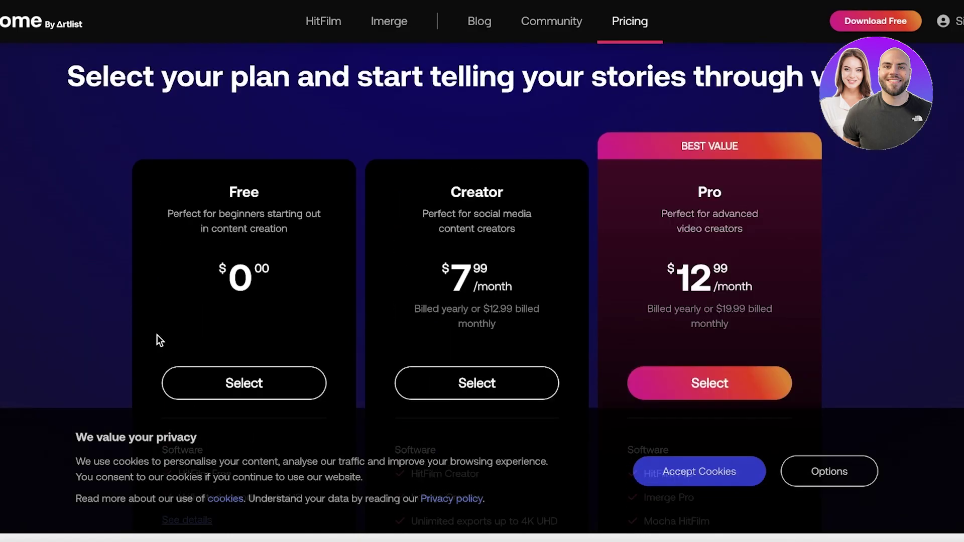
{"action": "scroll", "coordinate": [156, 337], "scroll_direction": "down", "scroll_amount": 4}
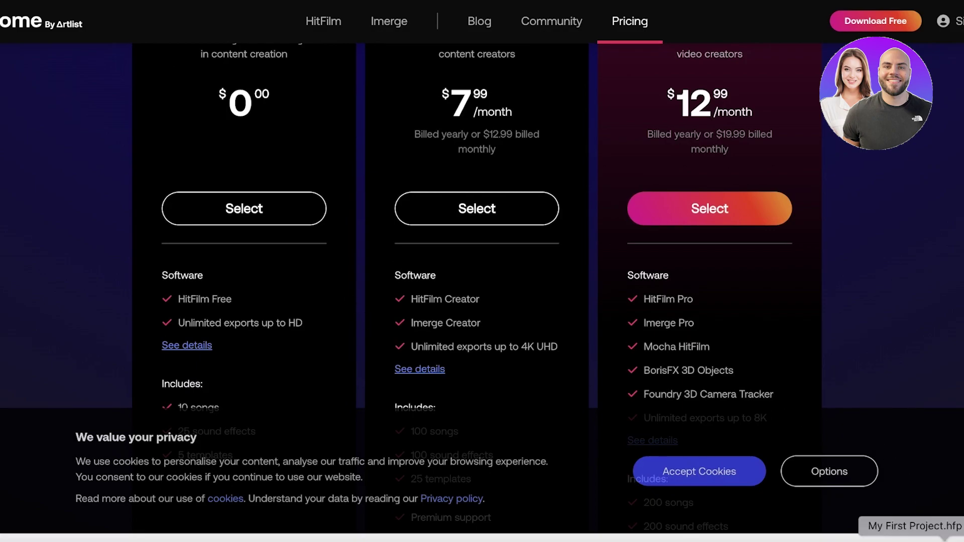
Switch to the HitFilm project and scrub through the edit back to the start.
{"action": "left_click", "coordinate": [883, 537]}
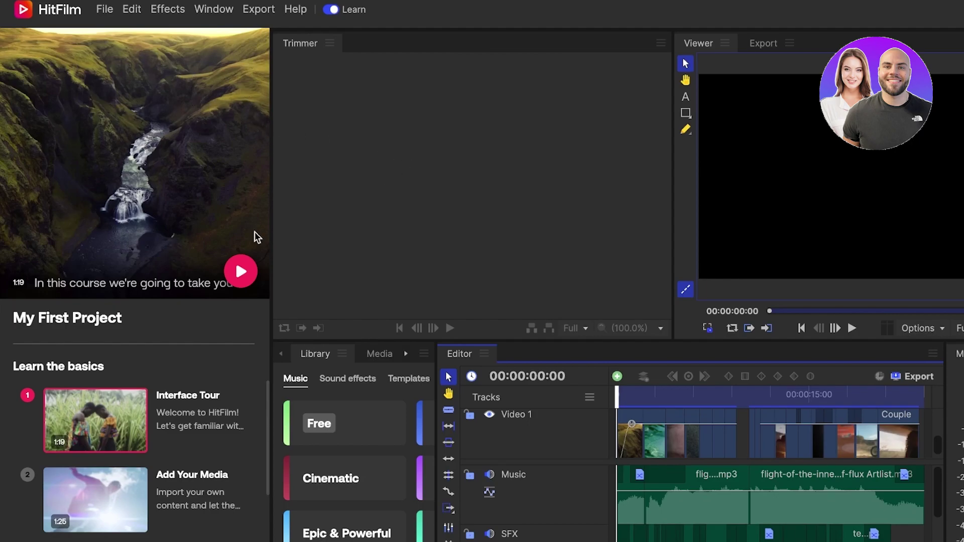
{"action": "scroll", "coordinate": [105, 432], "scroll_direction": "down", "scroll_amount": 3}
{"action": "scroll", "coordinate": [106, 432], "scroll_direction": "up", "scroll_amount": 3}
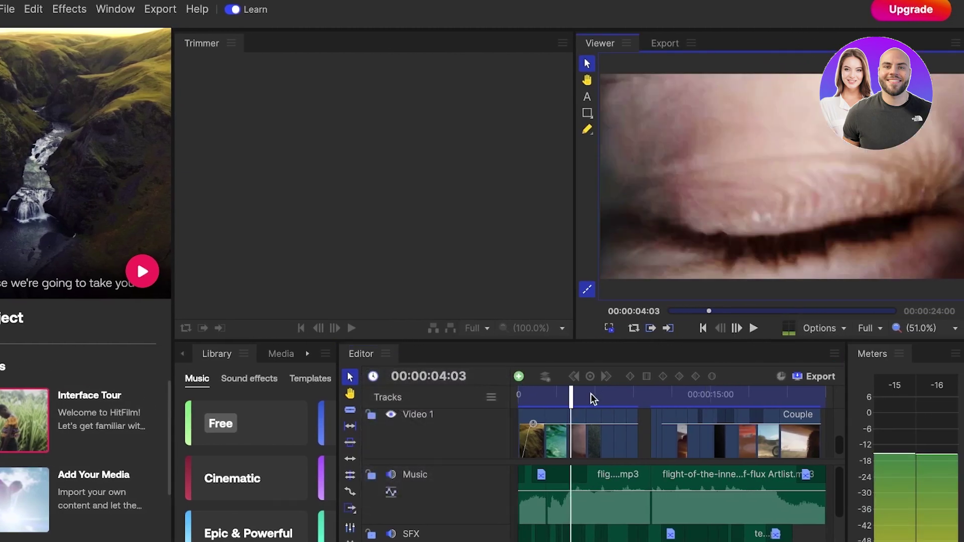
{"action": "left_click_drag", "start_coordinate": [572, 397], "coordinate": [487, 438]}
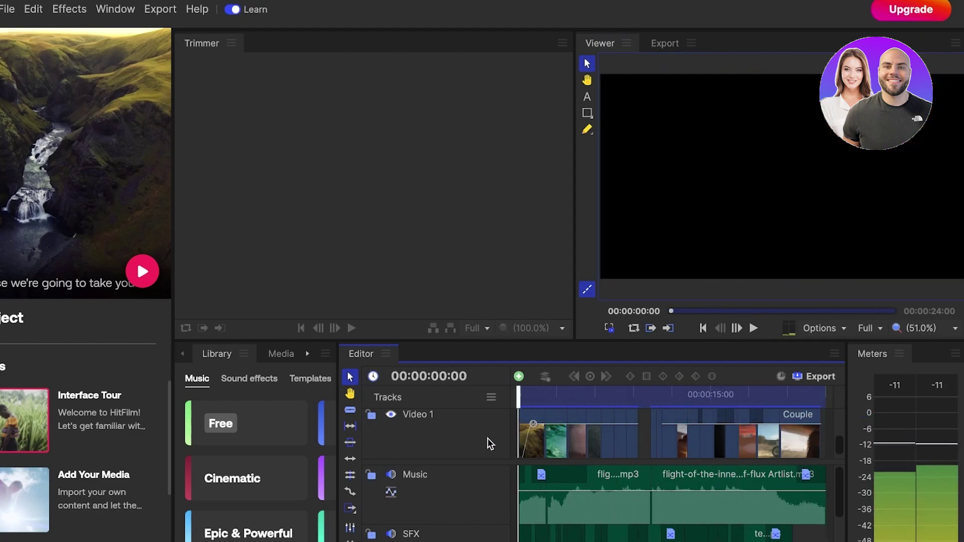
Drag the Library/Editor splitter left to widen the timeline and narrow the media library.
{"action": "left_click", "coordinate": [327, 353]}
{"action": "left_click", "coordinate": [328, 354]}
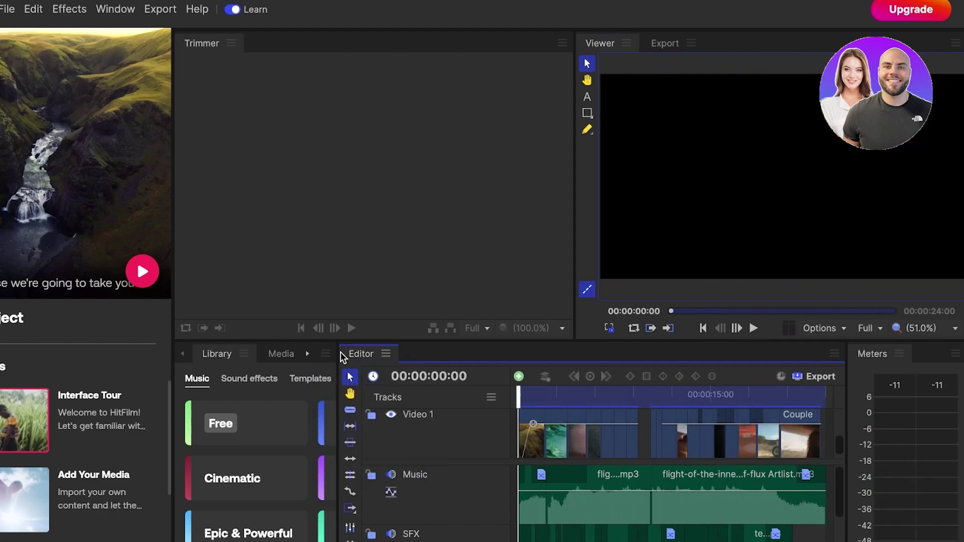
{"action": "left_click_drag", "start_coordinate": [339, 350], "coordinate": [107, 407]}
Play and pause the Interface Tour lesson, then make the Trimmer panel active.
{"action": "left_click", "coordinate": [142, 271]}
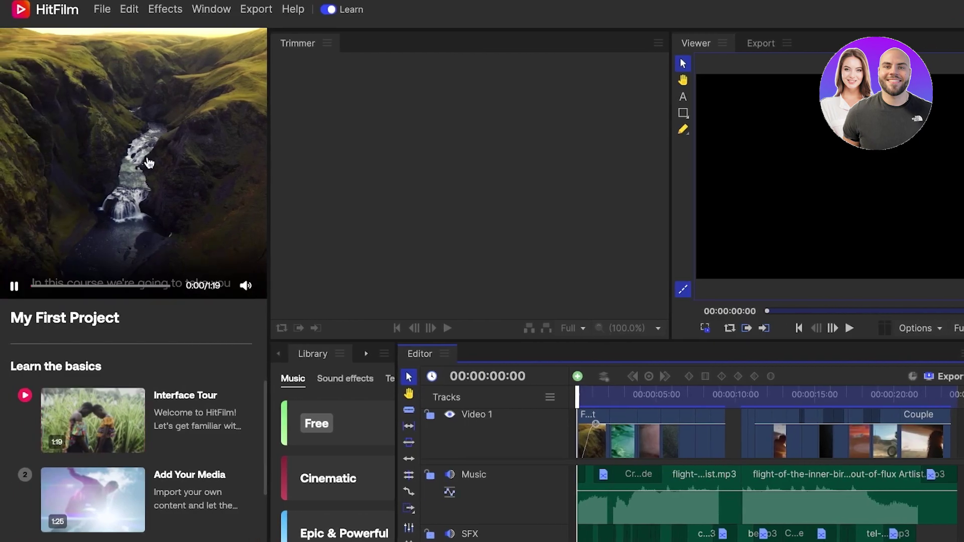
{"action": "left_click", "coordinate": [15, 285]}
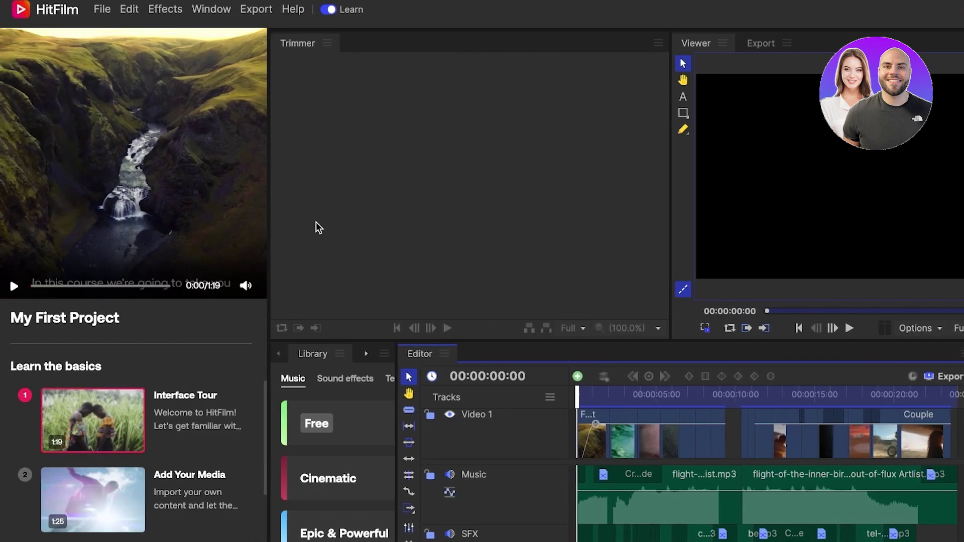
{"action": "left_click", "coordinate": [305, 51]}
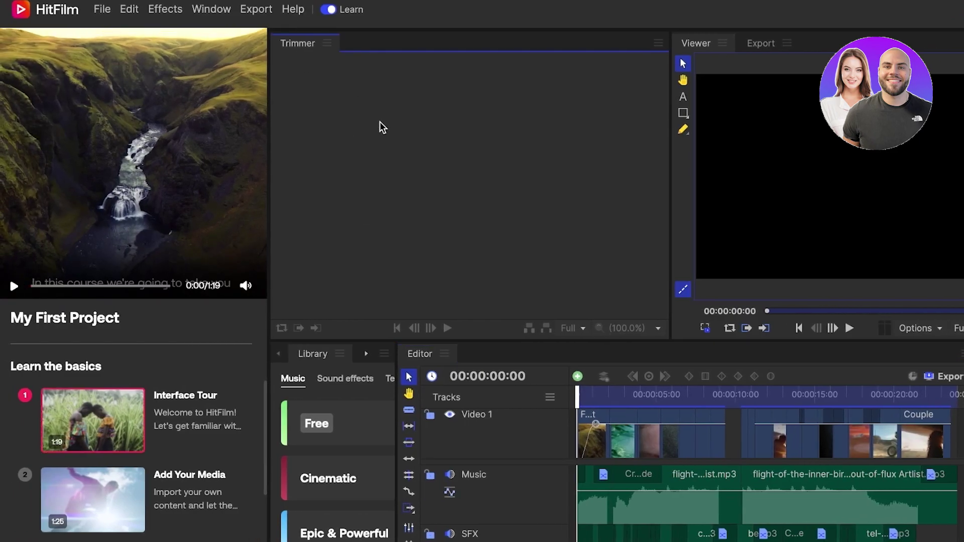
Create a new project from File > New using the 1080p Full HD @ 25 fps template.
{"action": "left_click", "coordinate": [104, 9]}
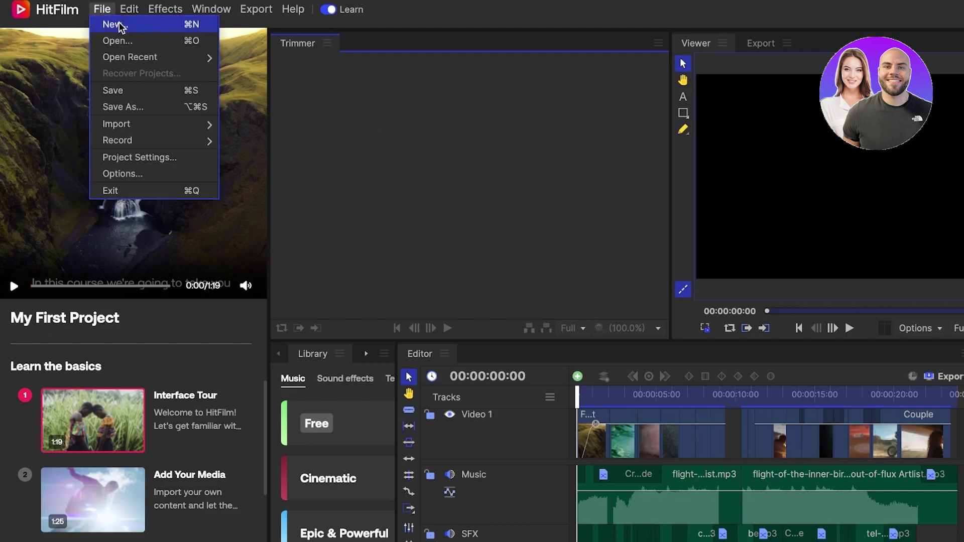
{"action": "left_click", "coordinate": [120, 25]}
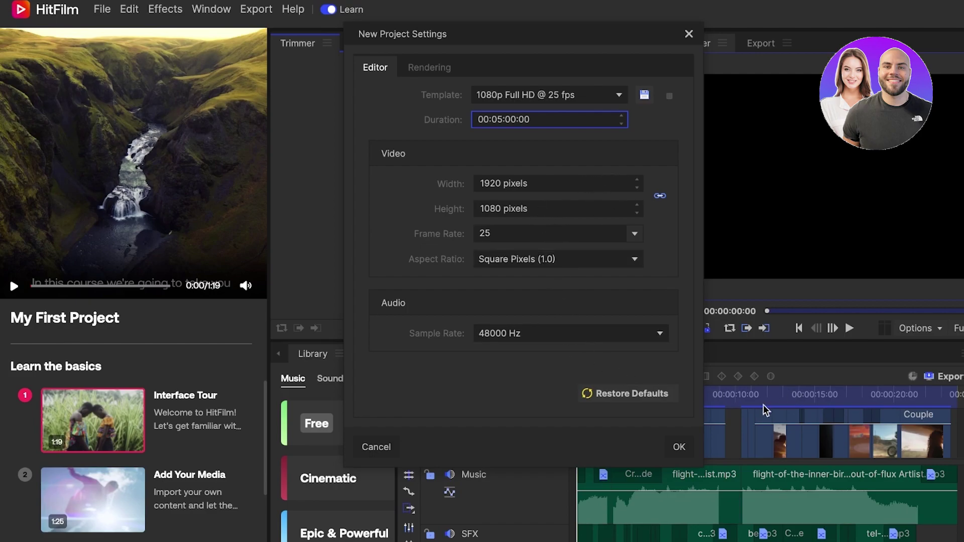
{"action": "left_click", "coordinate": [675, 447]}
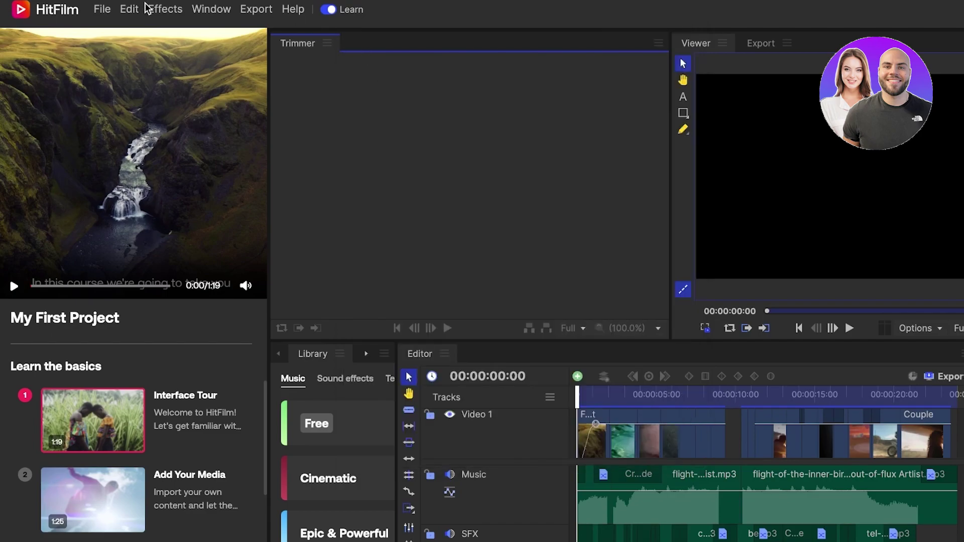
{"action": "left_click", "coordinate": [103, 9]}
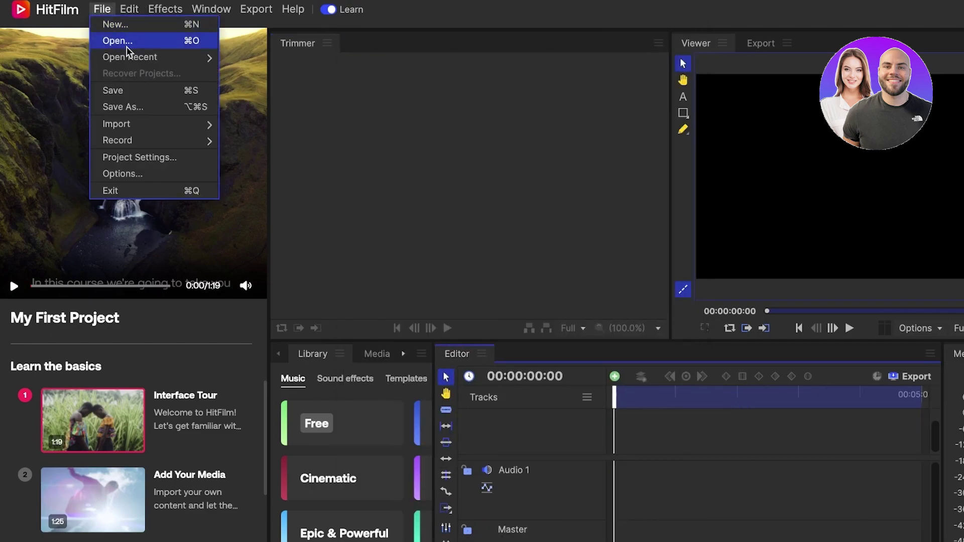
{"action": "key", "text": "Return"}
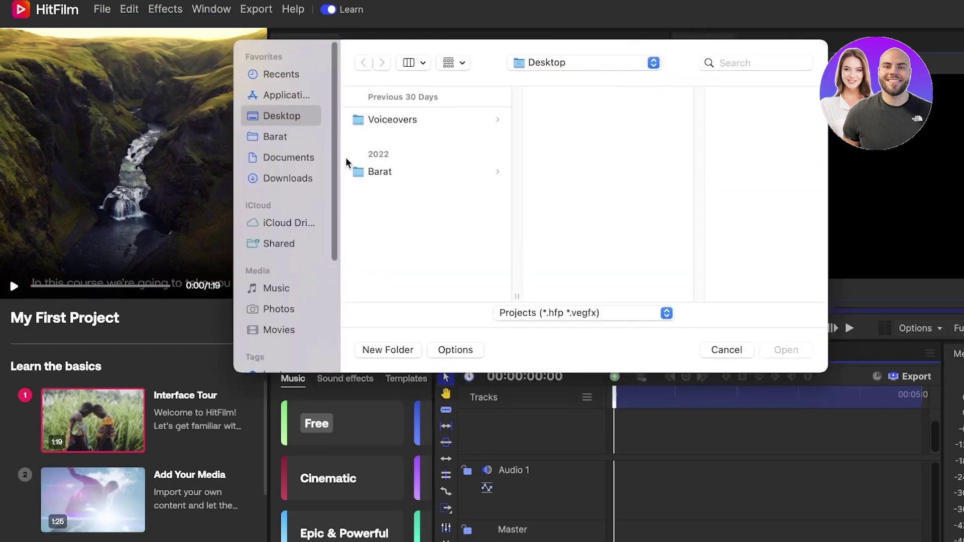
{"action": "left_click", "coordinate": [250, 176]}
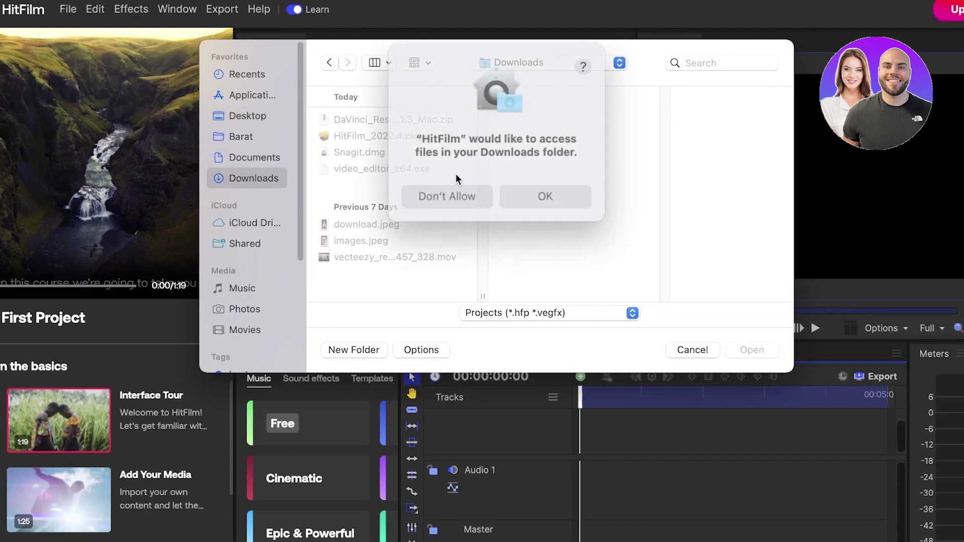
{"action": "left_click", "coordinate": [541, 194]}
{"action": "left_click", "coordinate": [544, 312]}
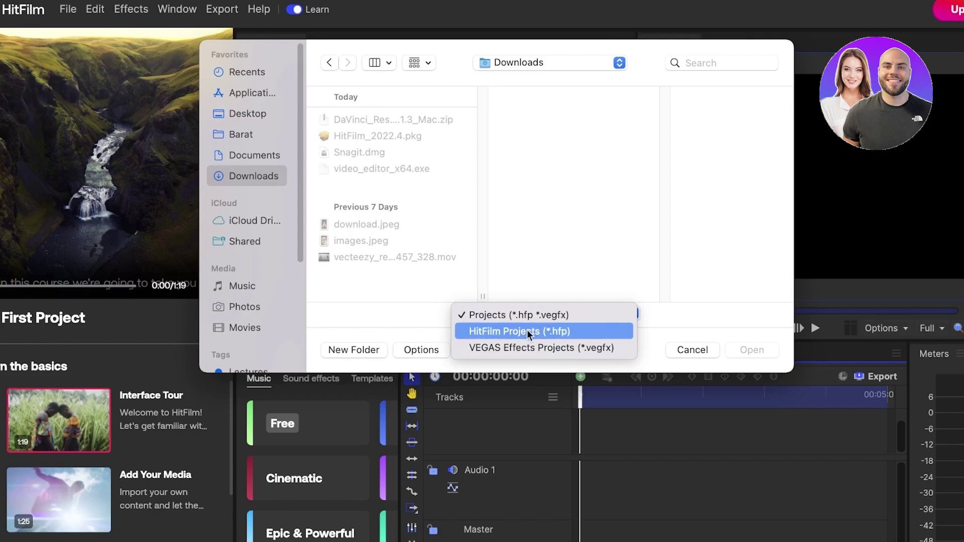
{"action": "left_click", "coordinate": [510, 245]}
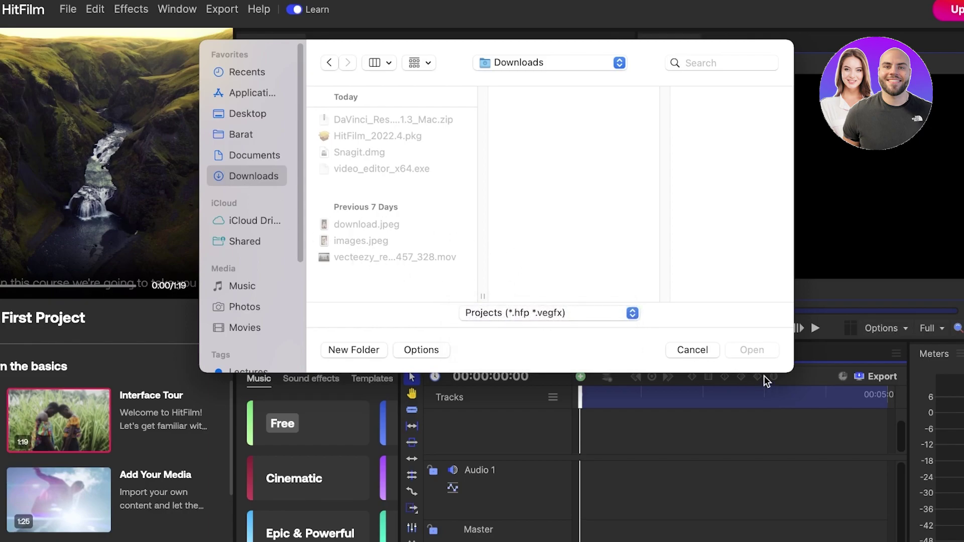
{"action": "left_click", "coordinate": [689, 350]}
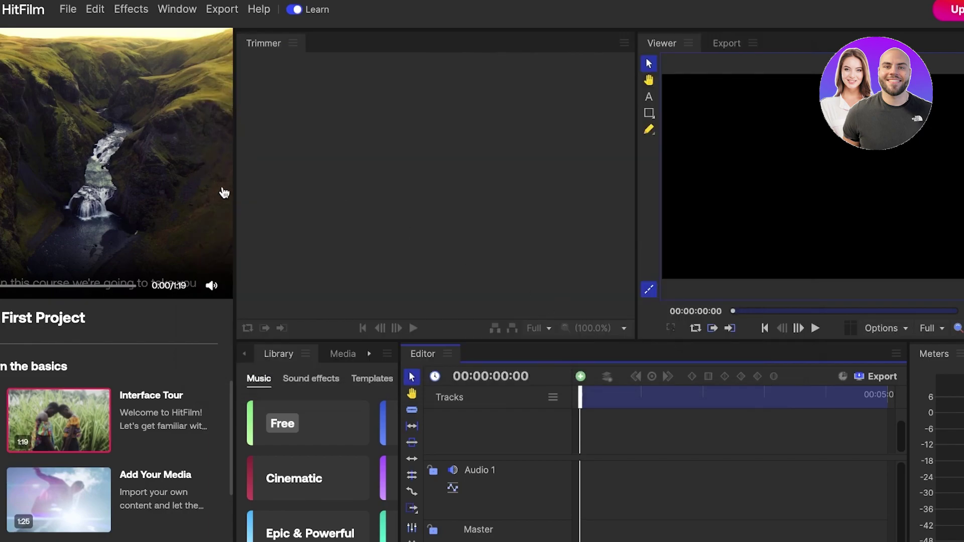
Browse the Add Your Media and How to Export lessons and narrow the tutorials panel.
{"action": "scroll", "coordinate": [132, 406], "scroll_direction": "down", "scroll_amount": 2}
{"action": "left_click", "coordinate": [132, 406]}
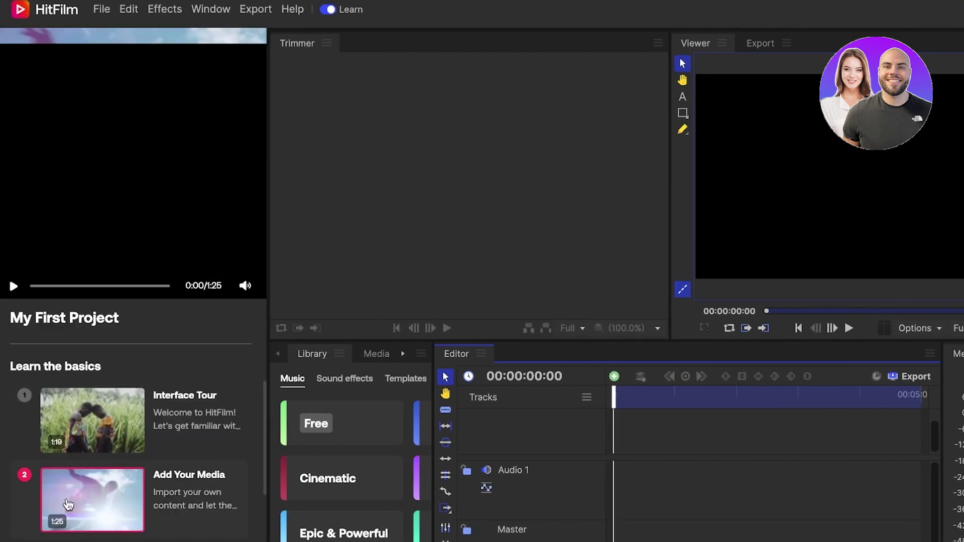
{"action": "scroll", "coordinate": [43, 495], "scroll_direction": "down", "scroll_amount": 2}
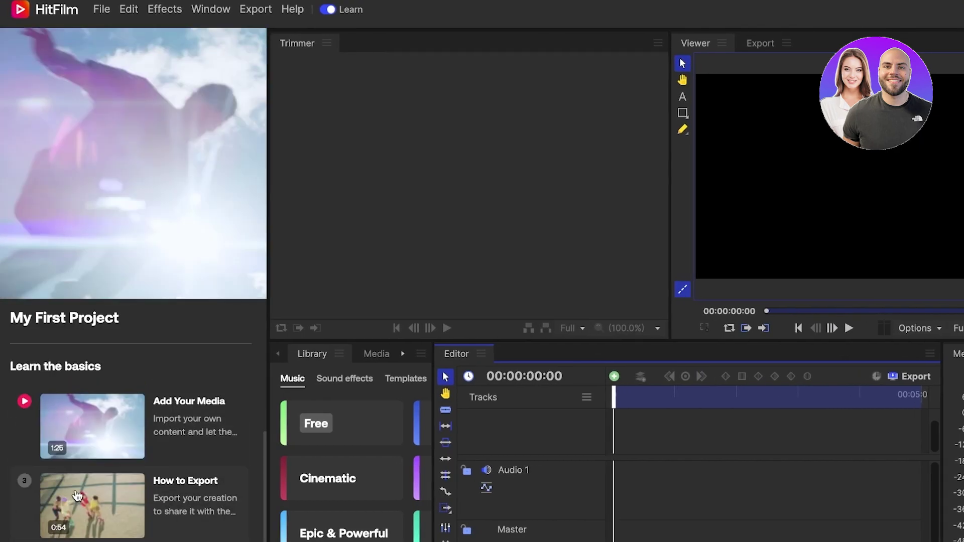
{"action": "left_click", "coordinate": [77, 496]}
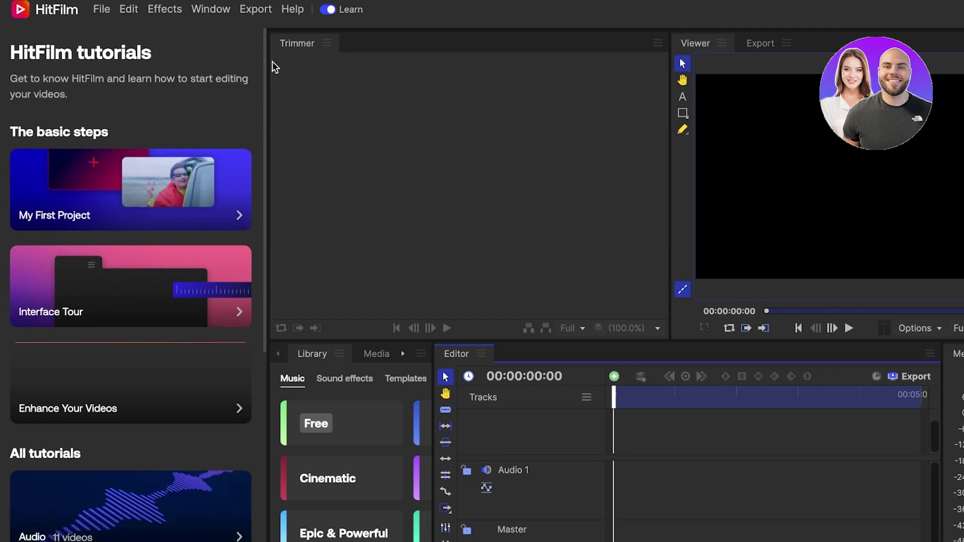
{"action": "left_click_drag", "start_coordinate": [266, 58], "coordinate": [151, 66]}
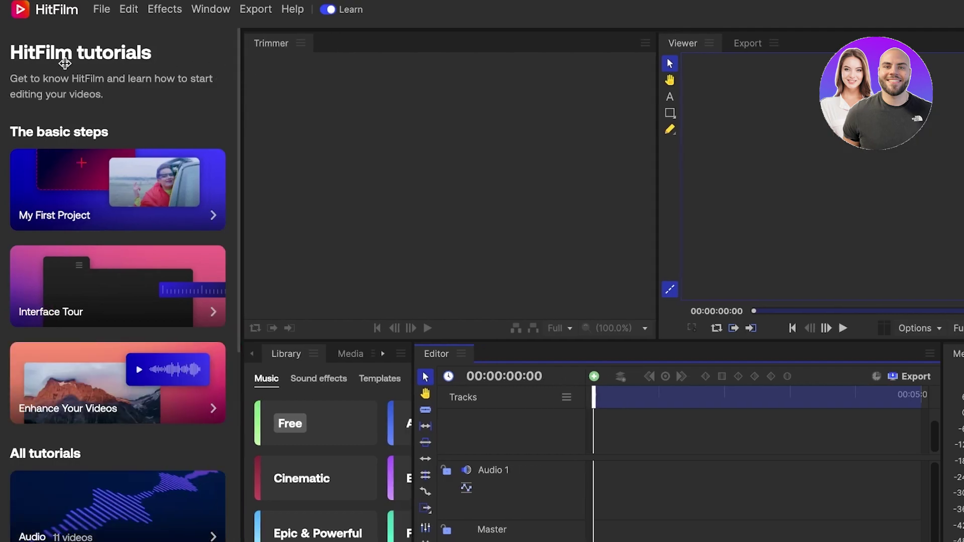
Open the My First Project tutorial and pause its intro video.
{"action": "scroll", "coordinate": [161, 193], "scroll_direction": "down", "scroll_amount": 3}
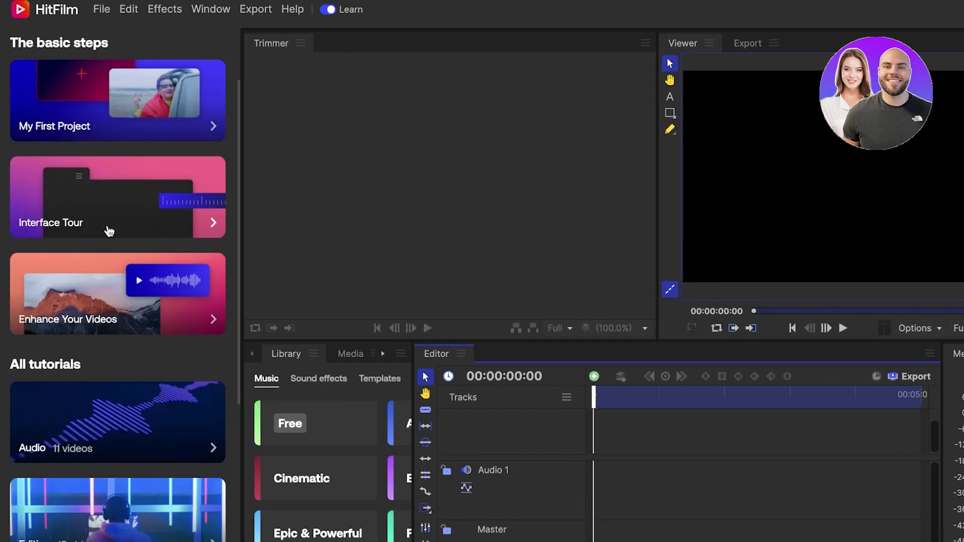
{"action": "scroll", "coordinate": [110, 241], "scroll_direction": "down", "scroll_amount": 3}
{"action": "scroll", "coordinate": [197, 291], "scroll_direction": "down", "scroll_amount": 4}
{"action": "scroll", "coordinate": [104, 392], "scroll_direction": "up", "scroll_amount": 6}
{"action": "scroll", "coordinate": [135, 151], "scroll_direction": "up", "scroll_amount": 4}
{"action": "left_click", "coordinate": [132, 201]}
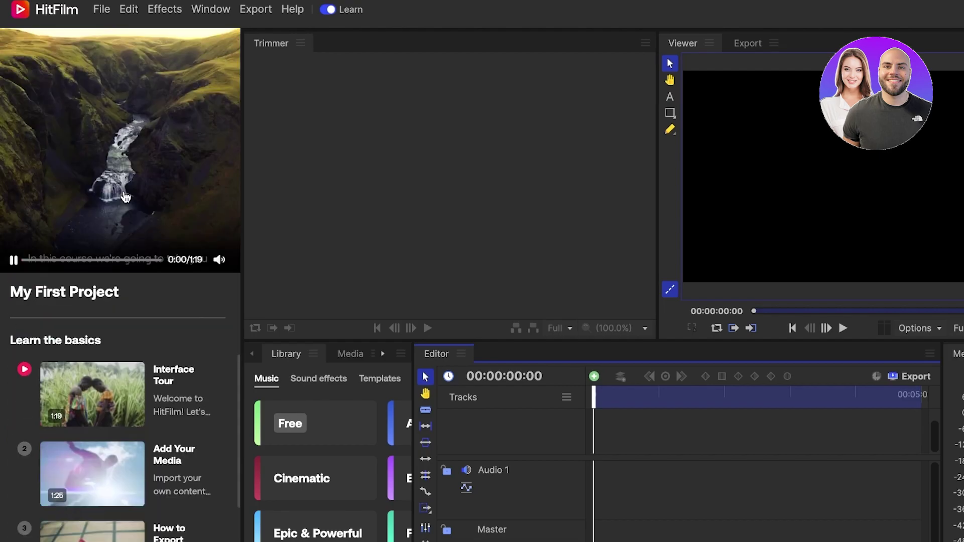
{"action": "left_click", "coordinate": [152, 100]}
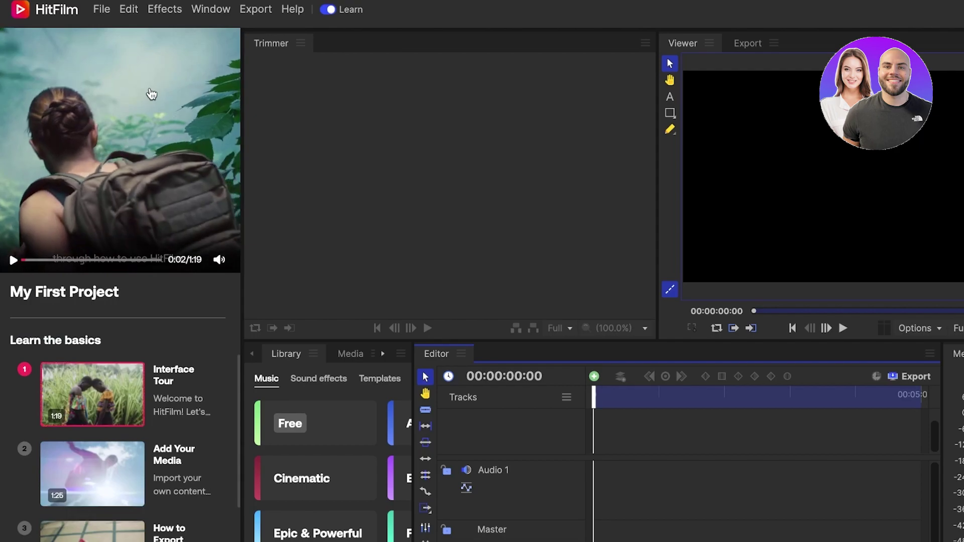
Toggle the Learn sidebar off and on, and check the Interface Tour lesson's options.
{"action": "left_click", "coordinate": [329, 10]}
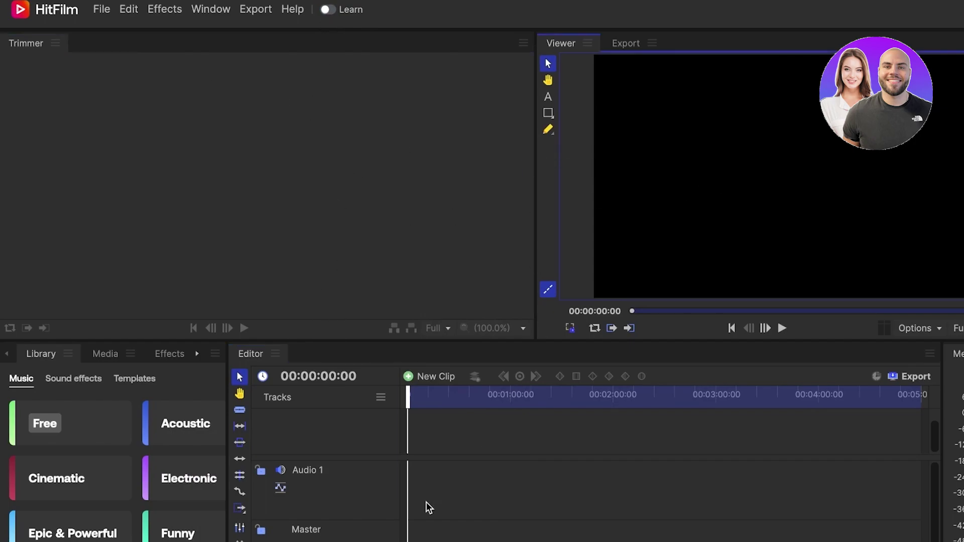
{"action": "left_click", "coordinate": [329, 10]}
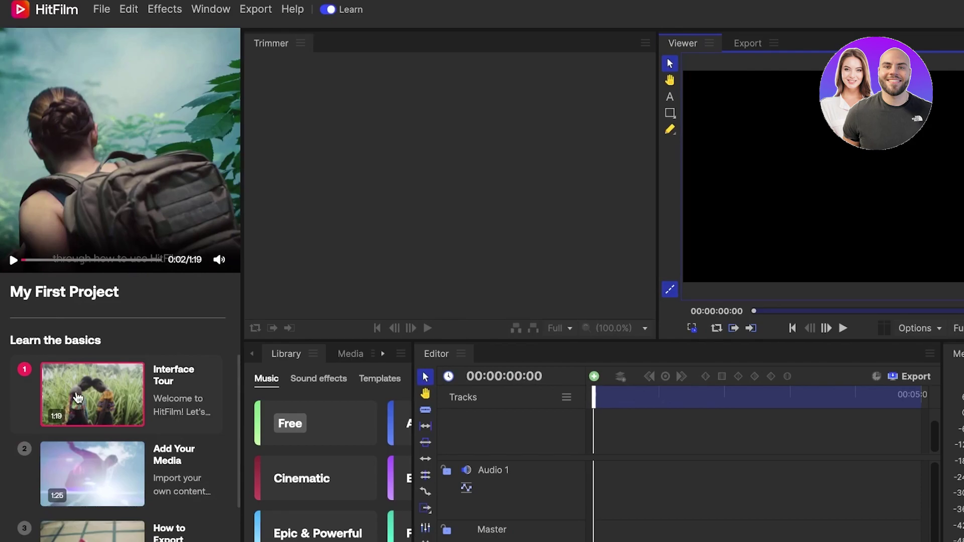
{"action": "right_click", "coordinate": [161, 384]}
{"action": "left_click", "coordinate": [18, 262]}
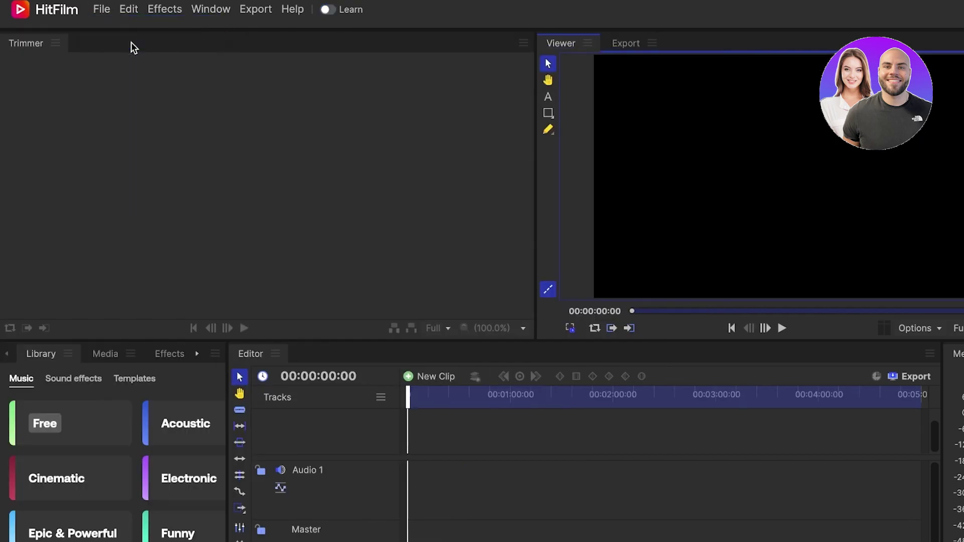
Load the cheetah clip with File > Open, then toggle the Learn sidebar on and off.
{"action": "left_click", "coordinate": [131, 41]}
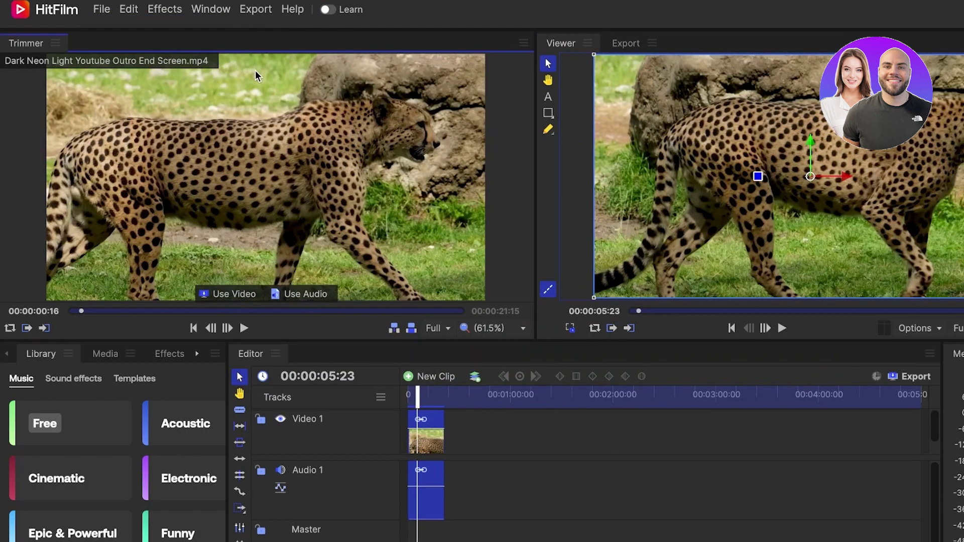
{"action": "left_click", "coordinate": [328, 10]}
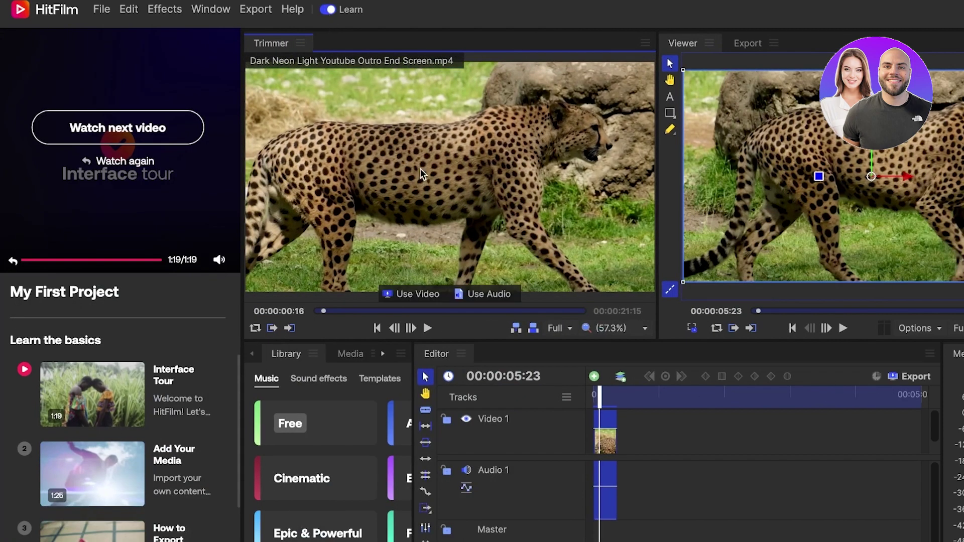
{"action": "scroll", "coordinate": [430, 91], "scroll_direction": "down", "scroll_amount": 1}
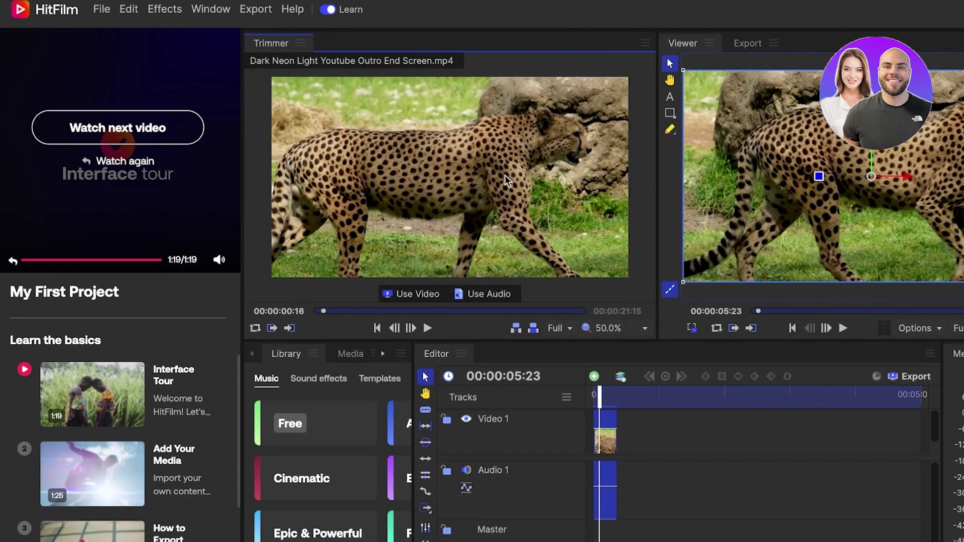
{"action": "left_click", "coordinate": [336, 10]}
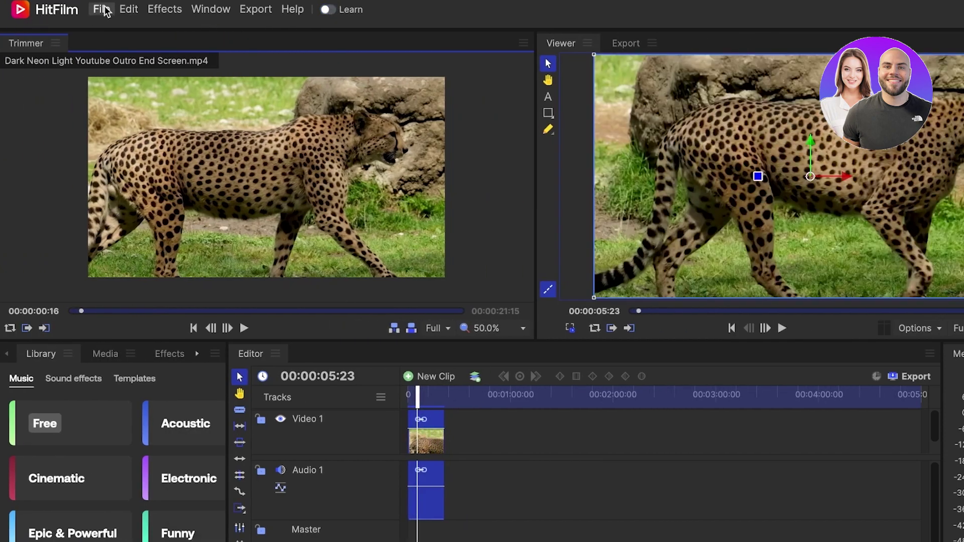
{"action": "left_click", "coordinate": [103, 9]}
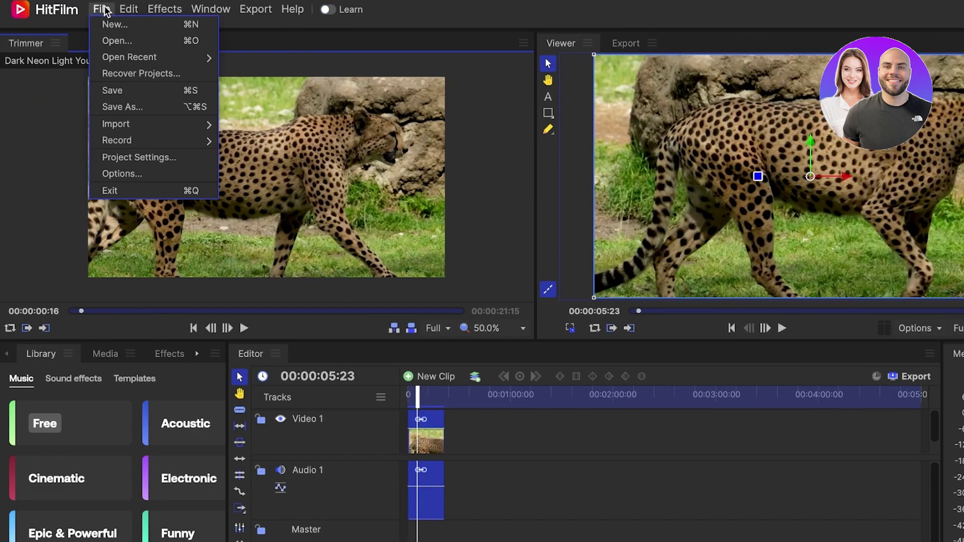
Import the vecteezy family-walking .mov from Downloads via File > Import > Media.
{"action": "mouse_move", "coordinate": [155, 125]}
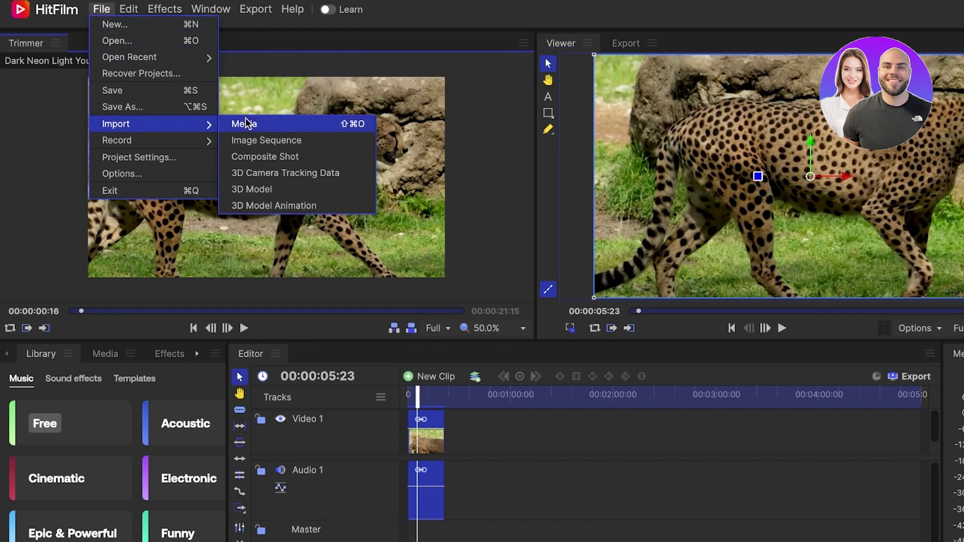
{"action": "left_click", "coordinate": [337, 132]}
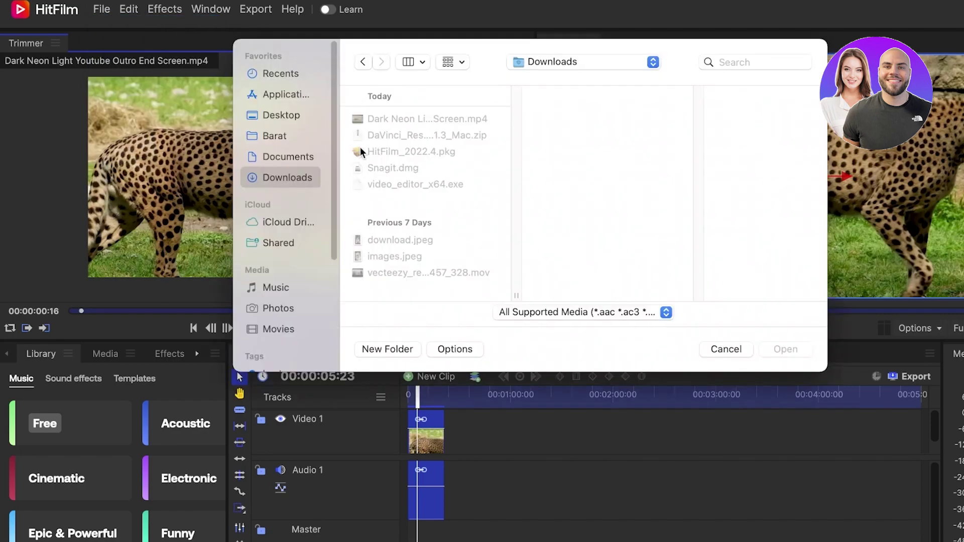
{"action": "left_click", "coordinate": [406, 245]}
{"action": "left_click", "coordinate": [414, 274]}
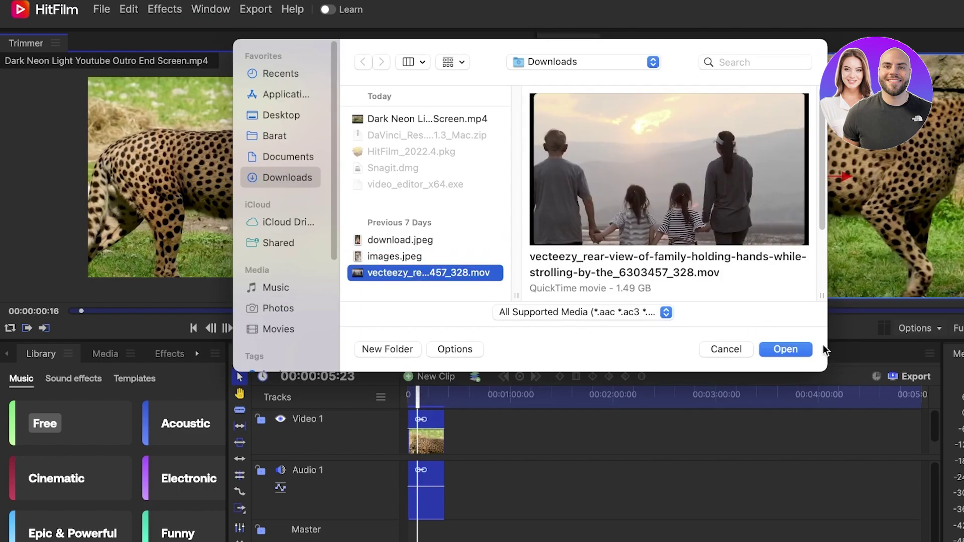
{"action": "left_click", "coordinate": [790, 349]}
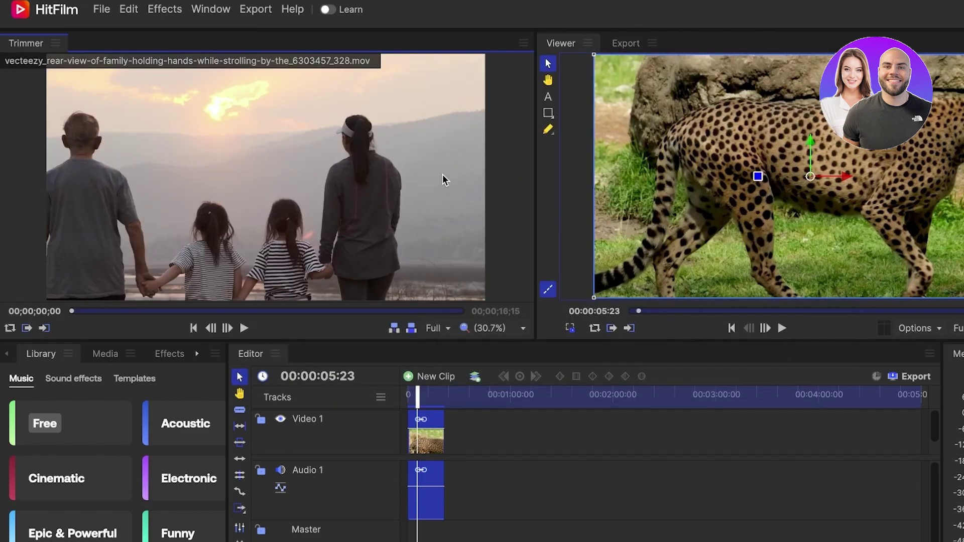
Play the family clip in the Trimmer, then stop it with Space.
{"action": "left_click", "coordinate": [244, 328]}
{"action": "mouse_move", "coordinate": [253, 296]}
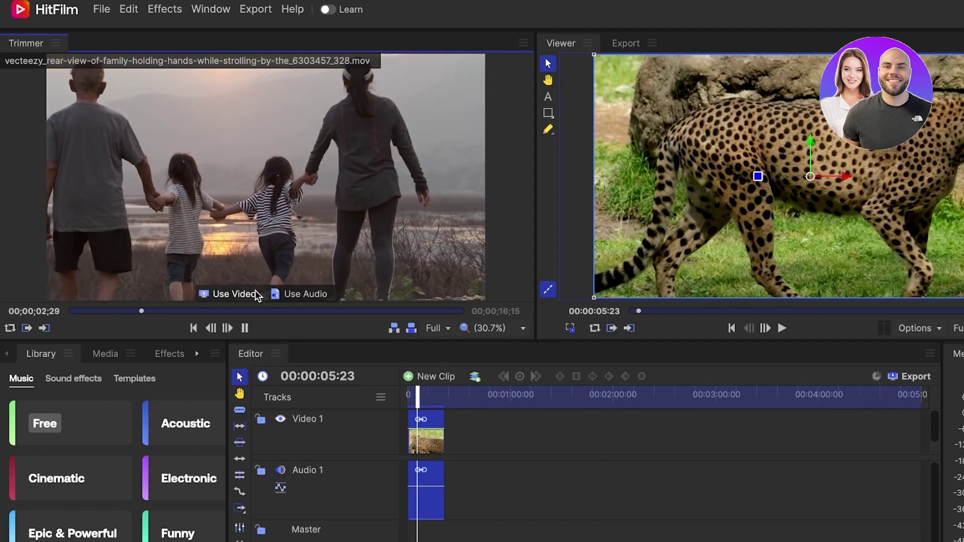
{"action": "key", "text": "space"}
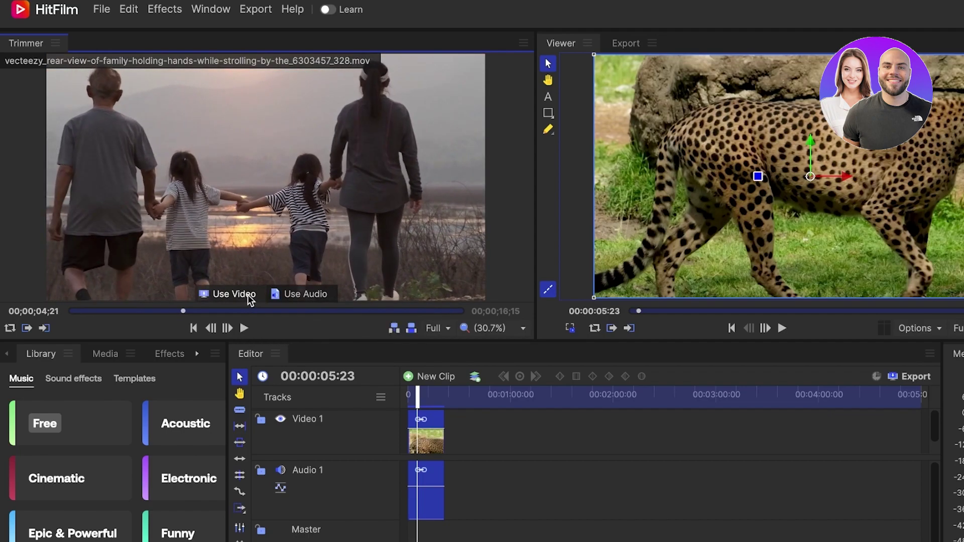
Add the family clip's video to the timeline, heighten Video 1, and reposition the cheetah clip.
{"action": "left_click_drag", "start_coordinate": [249, 295], "coordinate": [458, 438]}
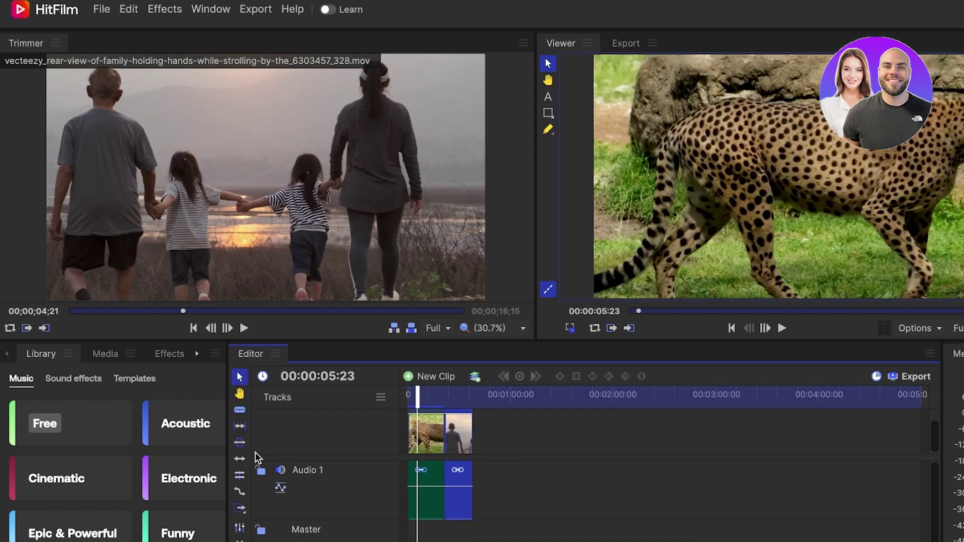
{"action": "left_click_drag", "start_coordinate": [312, 458], "coordinate": [326, 535]}
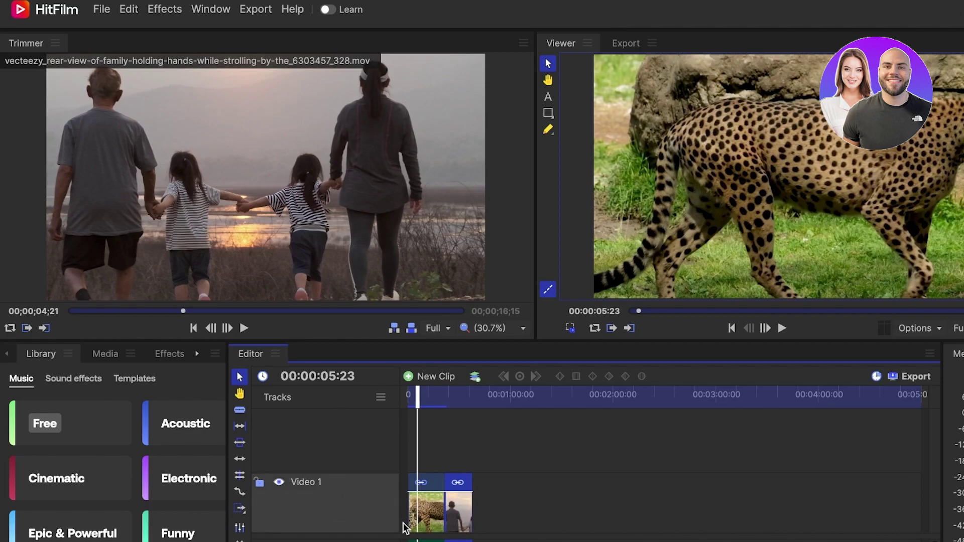
{"action": "scroll", "coordinate": [347, 537], "scroll_direction": "down", "scroll_amount": 2}
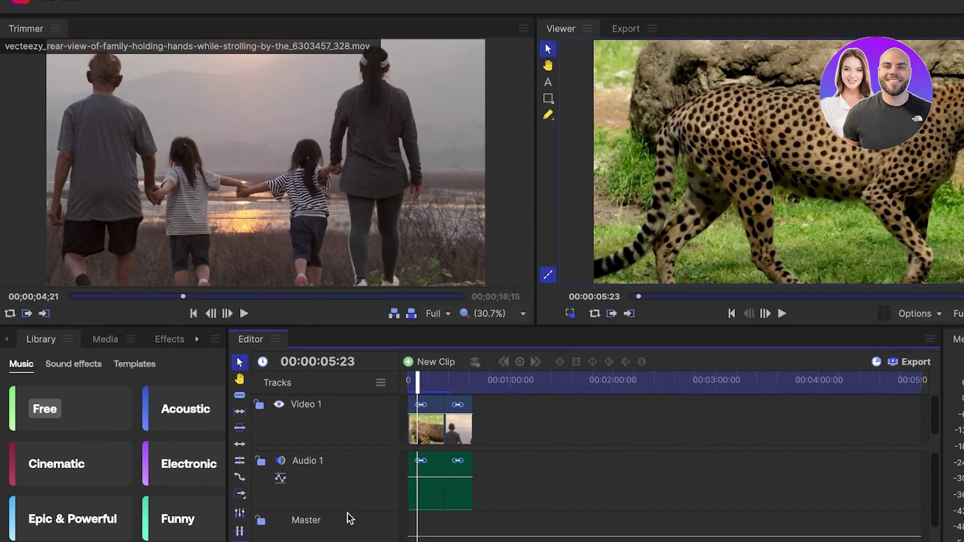
{"action": "mouse_move", "coordinate": [424, 506]}
{"action": "left_mouse_down"}
{"action": "mouse_move", "coordinate": [424, 486]}
{"action": "mouse_move", "coordinate": [423, 504]}
{"action": "left_mouse_up"}
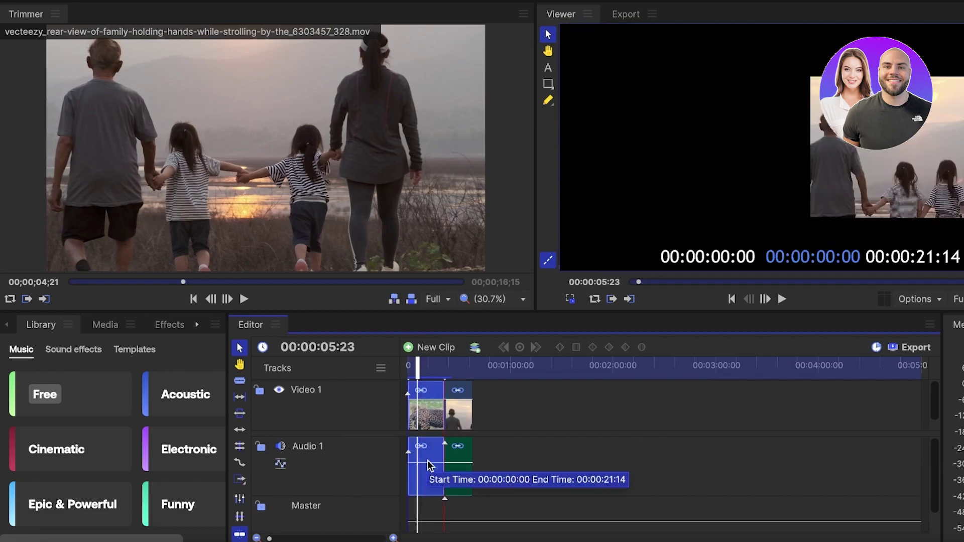
{"action": "left_click_drag", "start_coordinate": [429, 465], "coordinate": [413, 460]}
Remove the cheetah clip, move the family clip to 00:00:00:00, and zoom the timeline to seconds.
{"action": "right_click", "coordinate": [413, 460]}
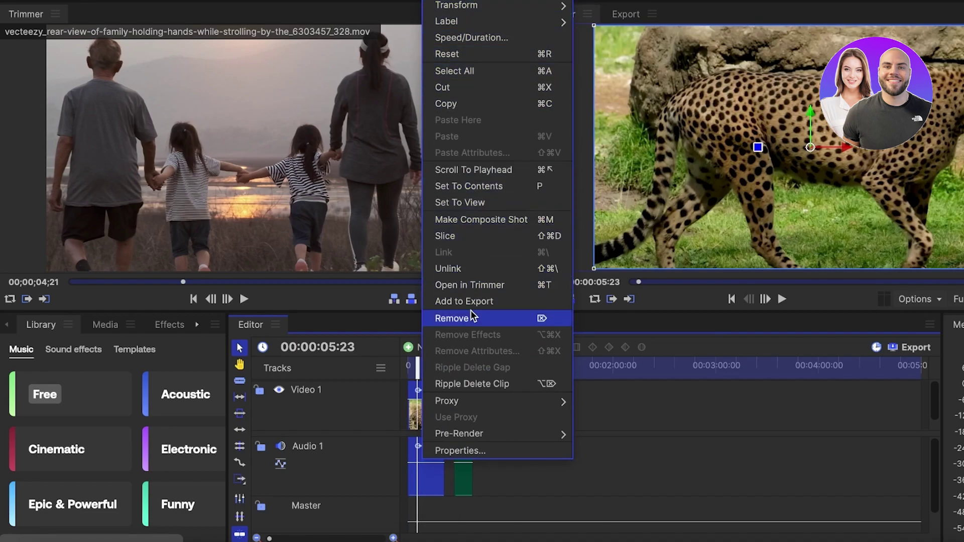
{"action": "left_click", "coordinate": [452, 318]}
{"action": "left_click_drag", "start_coordinate": [463, 412], "coordinate": [418, 413]}
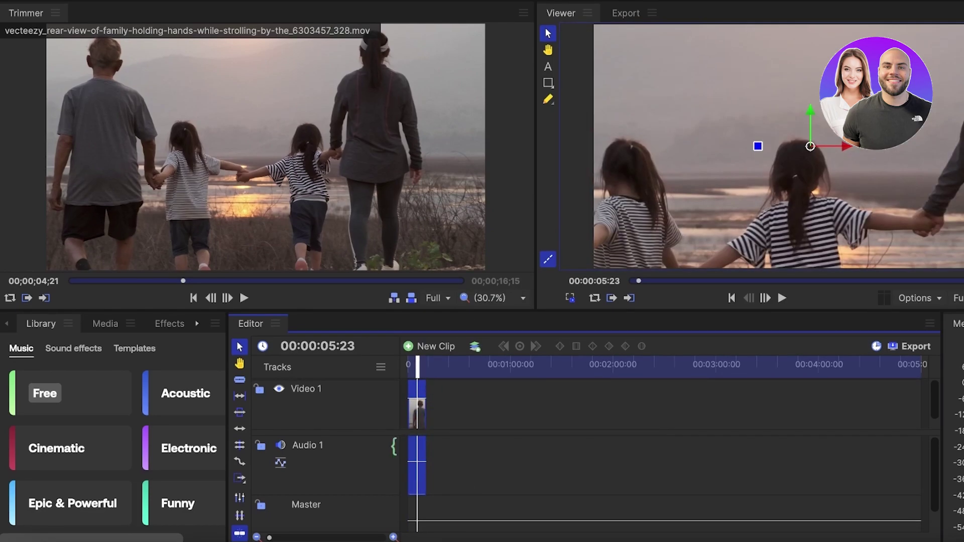
{"action": "left_click_drag", "start_coordinate": [286, 537], "coordinate": [333, 523]}
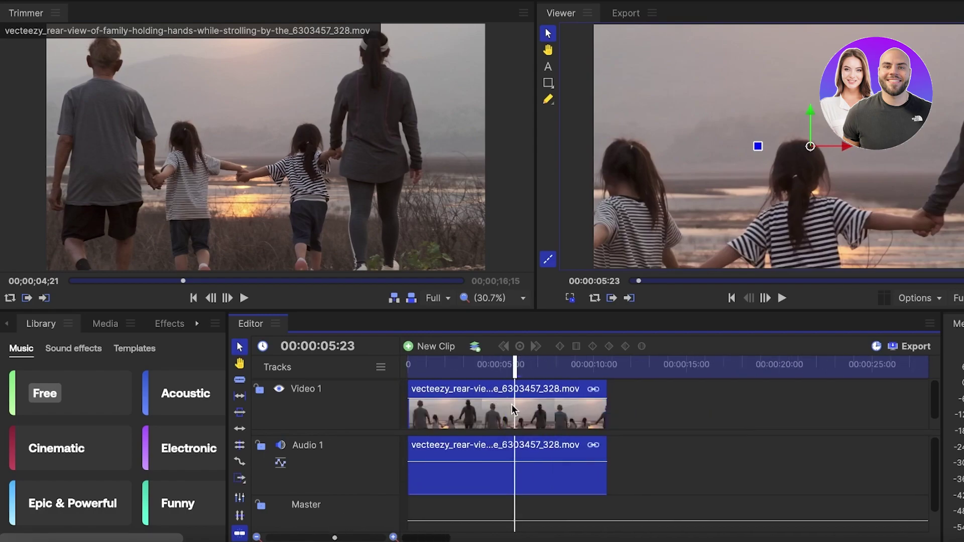
Try the timeline editing tools, lock and unlock Audio 1, then mute it.
{"action": "left_click", "coordinate": [240, 446]}
{"action": "left_click", "coordinate": [240, 478]}
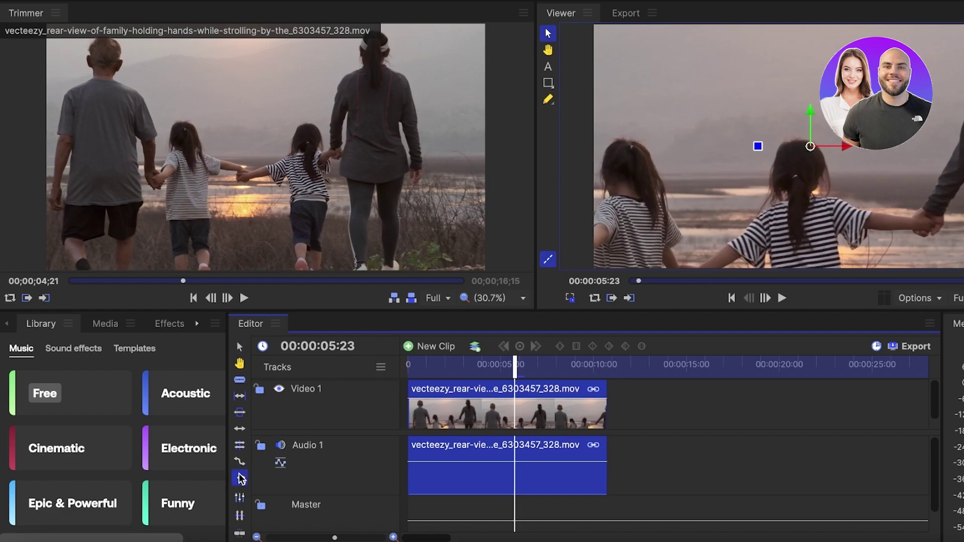
{"action": "left_click", "coordinate": [239, 445]}
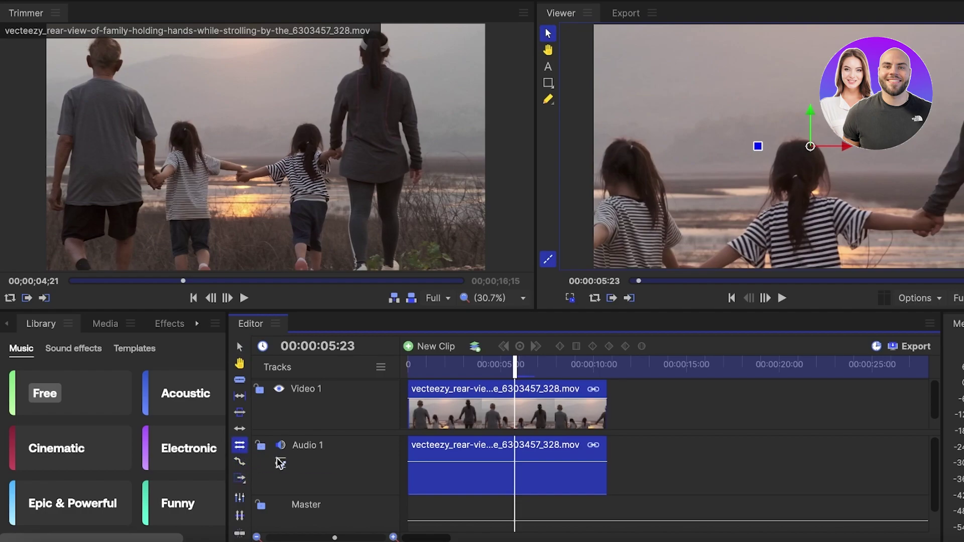
{"action": "left_click", "coordinate": [260, 446]}
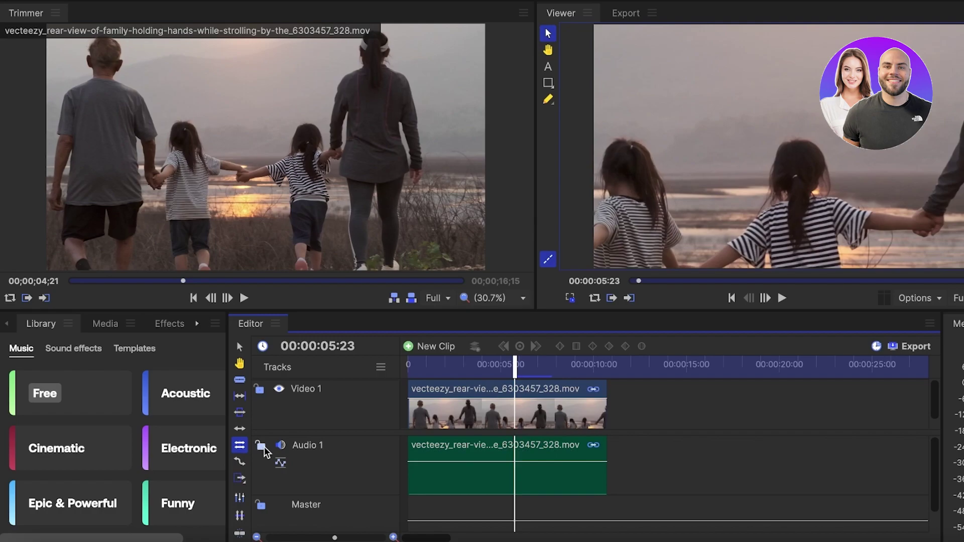
{"action": "left_click", "coordinate": [280, 445]}
{"action": "left_click", "coordinate": [261, 446]}
Set the playhead to about 00:00:02:14, then play and pause the timeline in the Viewer.
{"action": "left_click", "coordinate": [458, 364]}
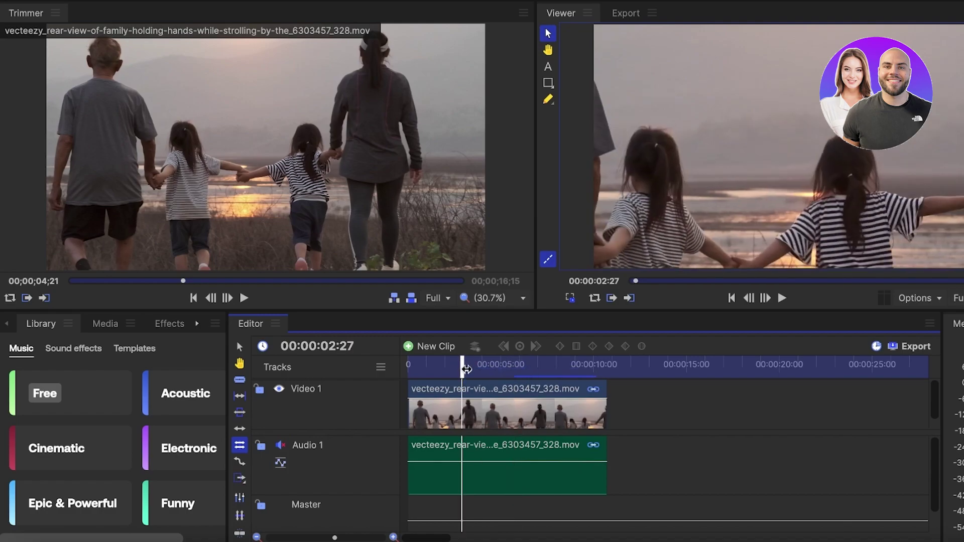
{"action": "left_click_drag", "start_coordinate": [458, 364], "coordinate": [408, 365]}
{"action": "left_click", "coordinate": [782, 297]}
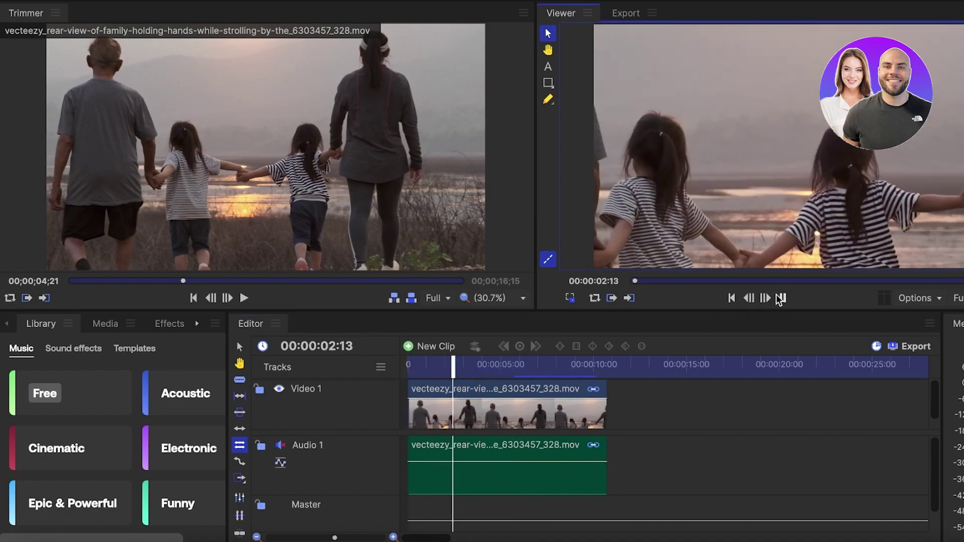
{"action": "left_click", "coordinate": [781, 298]}
{"action": "scroll", "coordinate": [769, 148], "scroll_direction": "down", "scroll_amount": 2}
{"action": "key", "text": "h"}
{"action": "scroll", "coordinate": [769, 147], "scroll_direction": "up", "scroll_amount": 1}
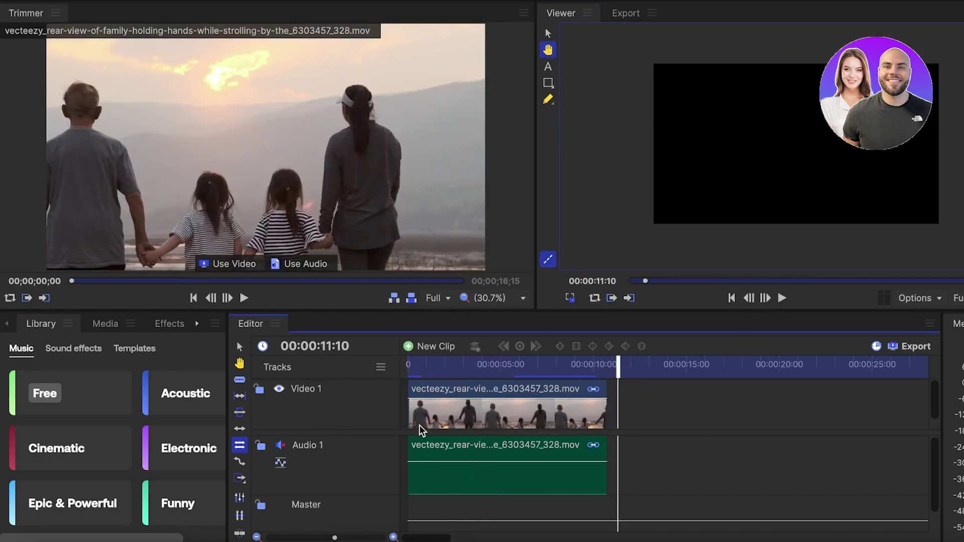
Select the family clip, play the timeline, and return the playhead to the start.
{"action": "left_click", "coordinate": [420, 430]}
{"action": "scroll", "coordinate": [493, 414], "scroll_direction": "down", "scroll_amount": 1}
{"action": "scroll", "coordinate": [742, 262], "scroll_direction": "down", "scroll_amount": 1}
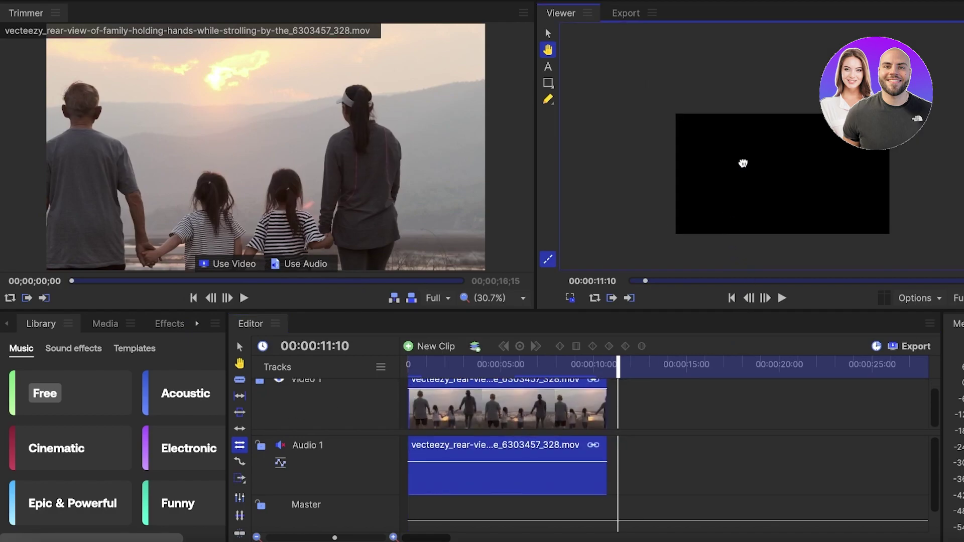
{"action": "left_click", "coordinate": [782, 298]}
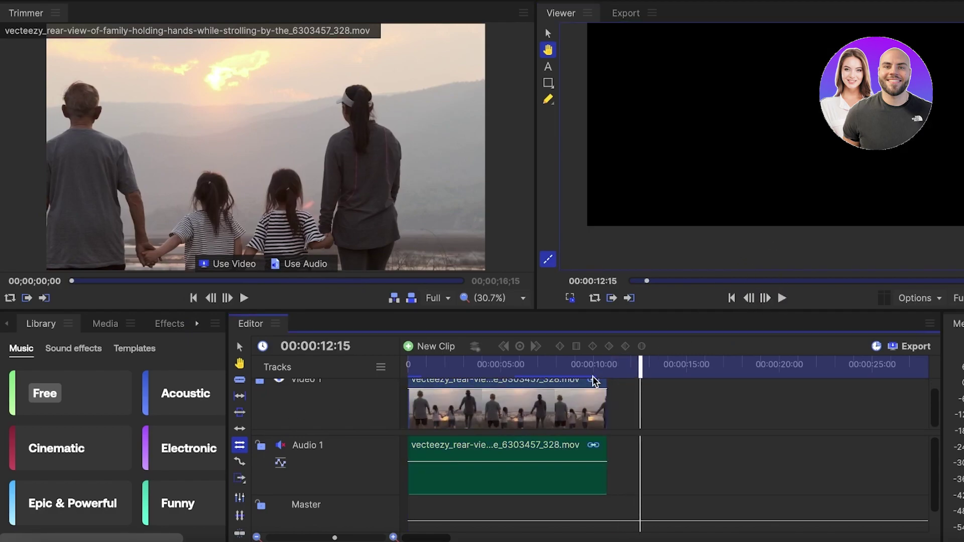
{"action": "left_click_drag", "start_coordinate": [634, 365], "coordinate": [407, 364]}
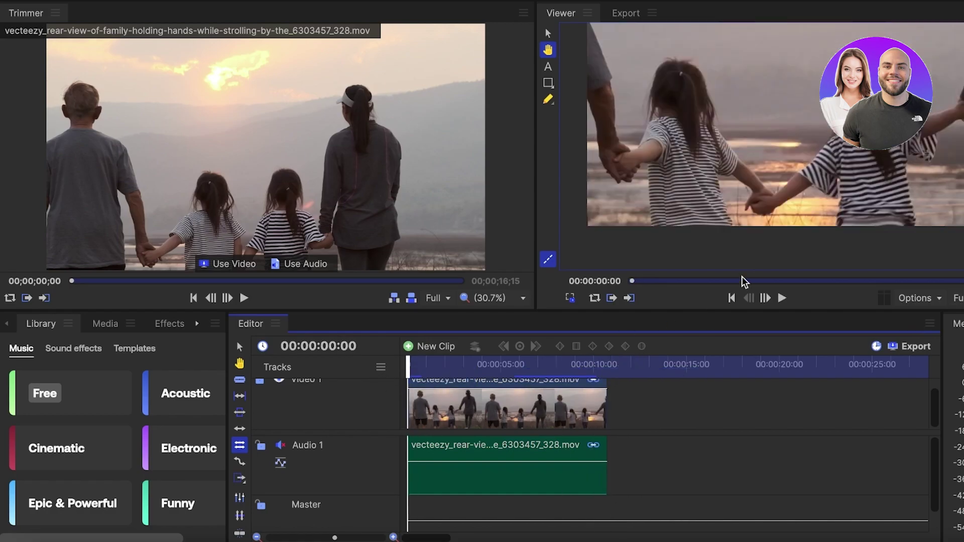
Try the Viewer's rectangle and freehand drawing tools and glance at the export queue.
{"action": "left_click", "coordinate": [548, 84]}
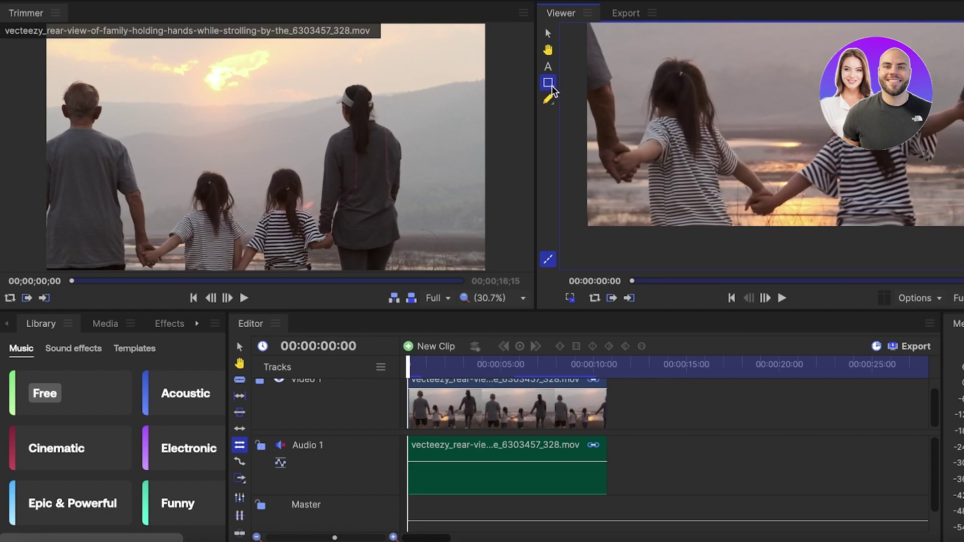
{"action": "left_click", "coordinate": [548, 99]}
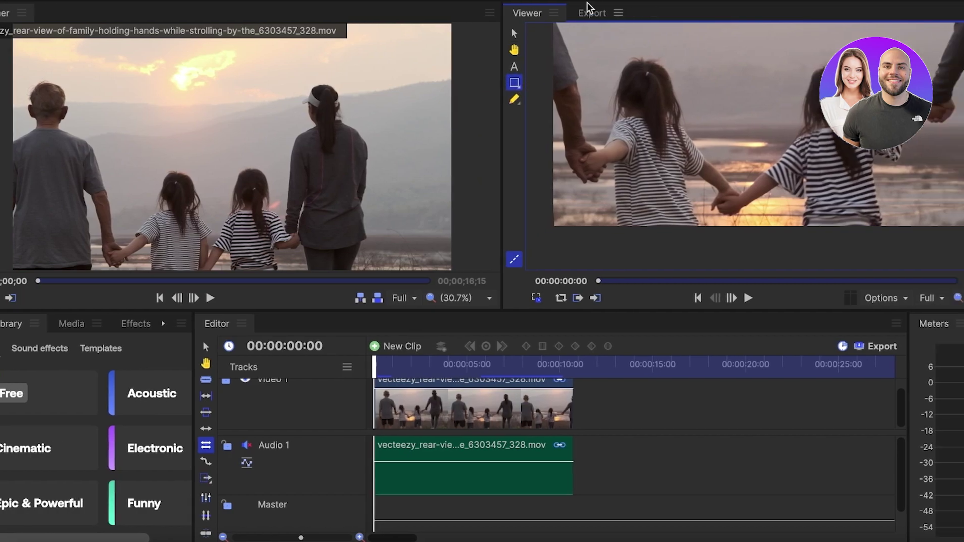
{"action": "left_click", "coordinate": [621, 15]}
{"action": "left_click", "coordinate": [474, 11]}
Delete the family clip's video and audio from the timeline; keep the Trimmer at Full resolution.
{"action": "left_click", "coordinate": [647, 142]}
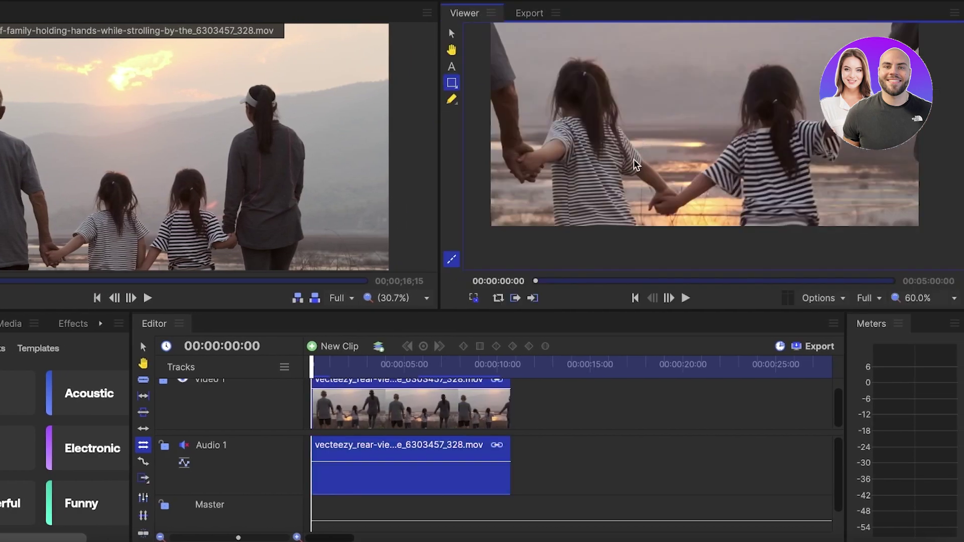
{"action": "key", "text": "Delete"}
{"action": "mouse_move", "coordinate": [203, 148]}
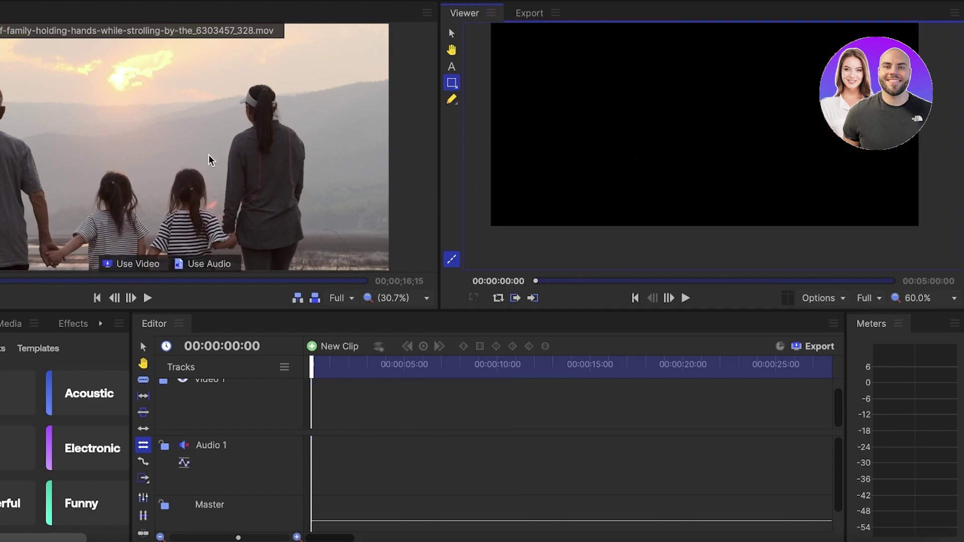
{"action": "left_click", "coordinate": [334, 299]}
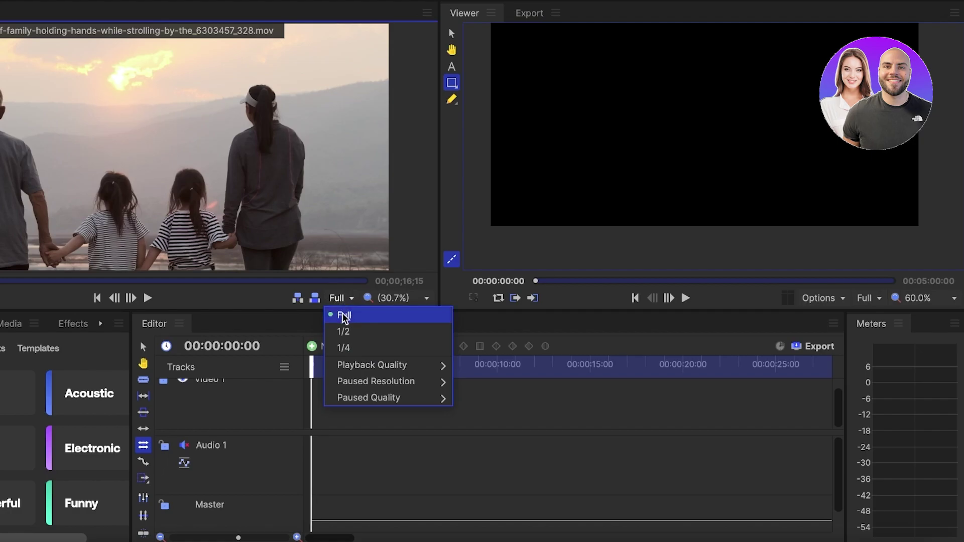
{"action": "left_click", "coordinate": [345, 314]}
Place the family-walking clip on Video 1 and Audio 1 at 00:00:00:00, match sequence settings, and play it back.
{"action": "mouse_move", "coordinate": [273, 240]}
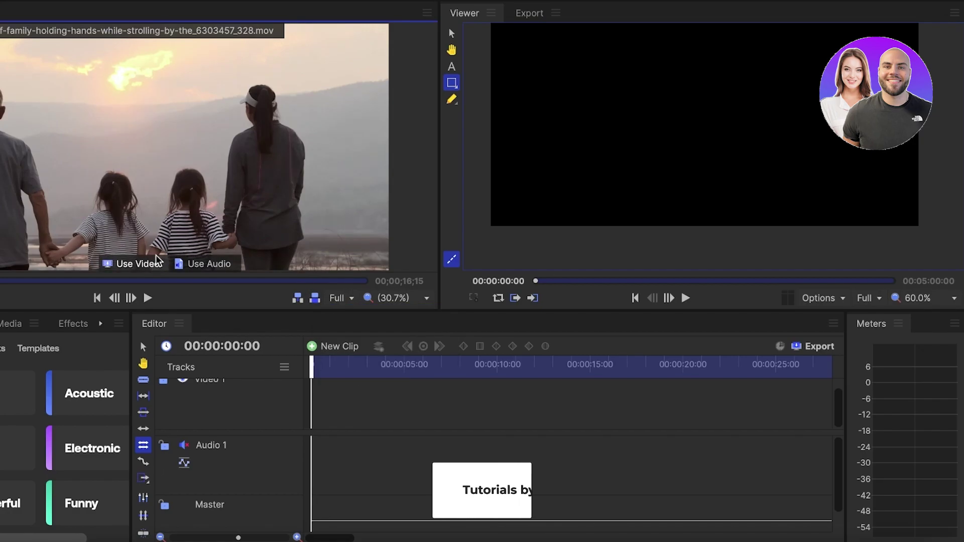
{"action": "left_click_drag", "start_coordinate": [196, 222], "coordinate": [324, 410]}
{"action": "left_click", "coordinate": [500, 300]}
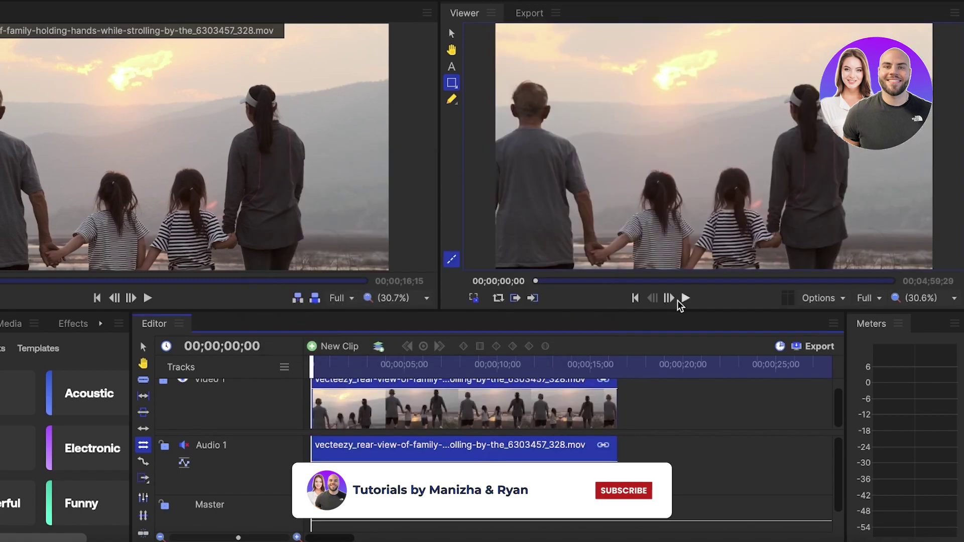
{"action": "left_click", "coordinate": [685, 299]}
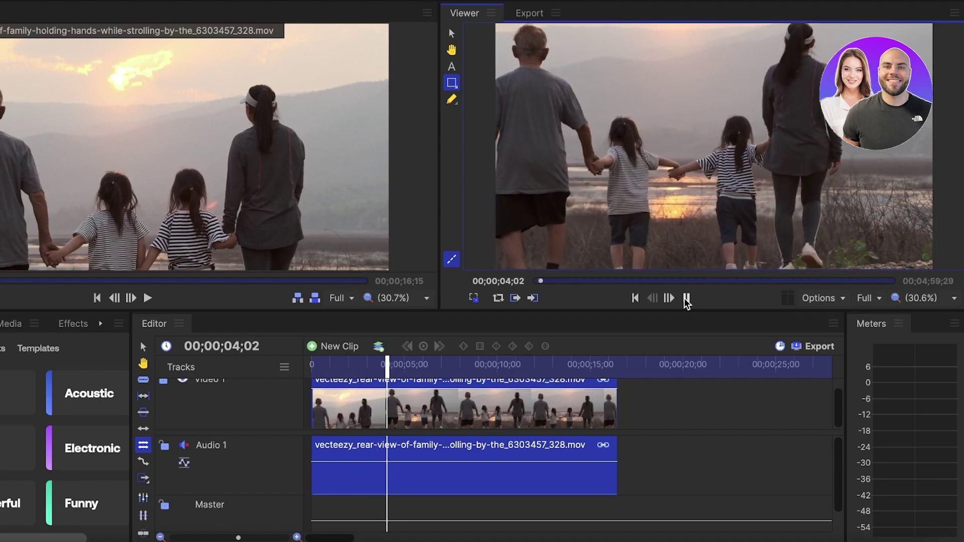
{"action": "left_click", "coordinate": [686, 298]}
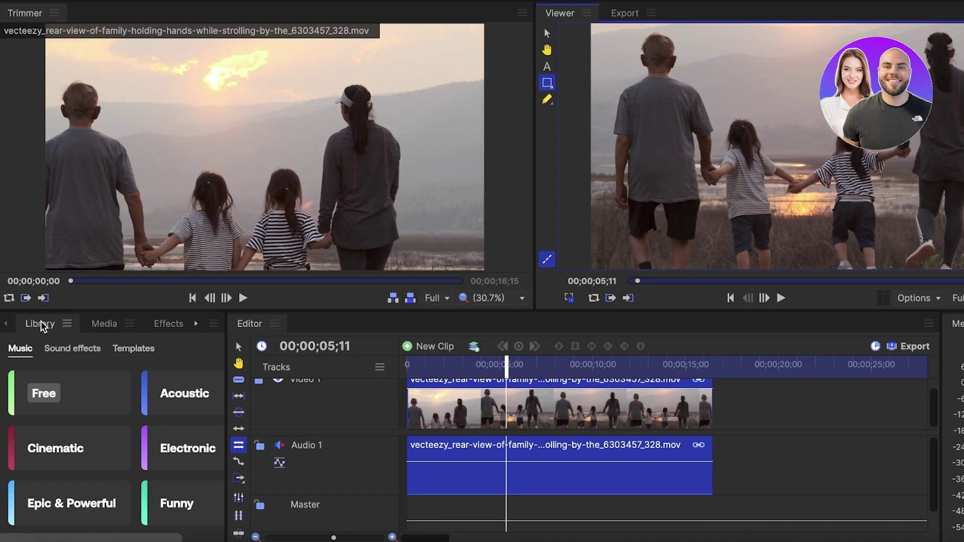
Peek into the Free music library category, then return to the project Media list.
{"action": "left_click", "coordinate": [45, 396]}
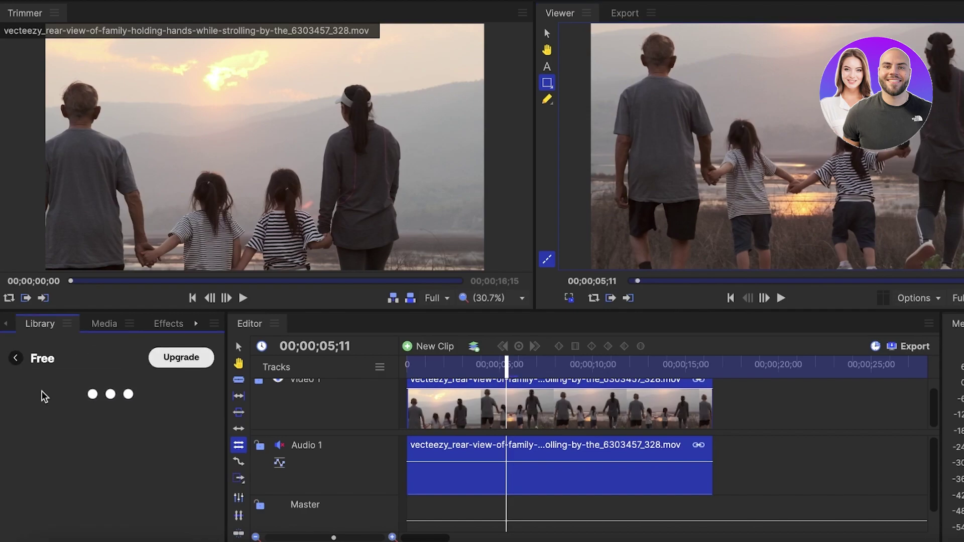
{"action": "left_click", "coordinate": [11, 358]}
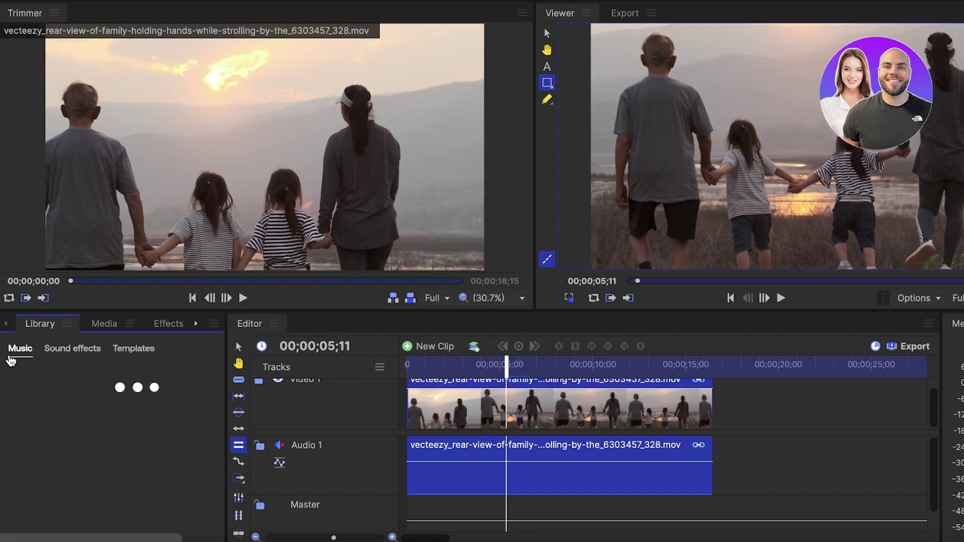
{"action": "left_click", "coordinate": [104, 324]}
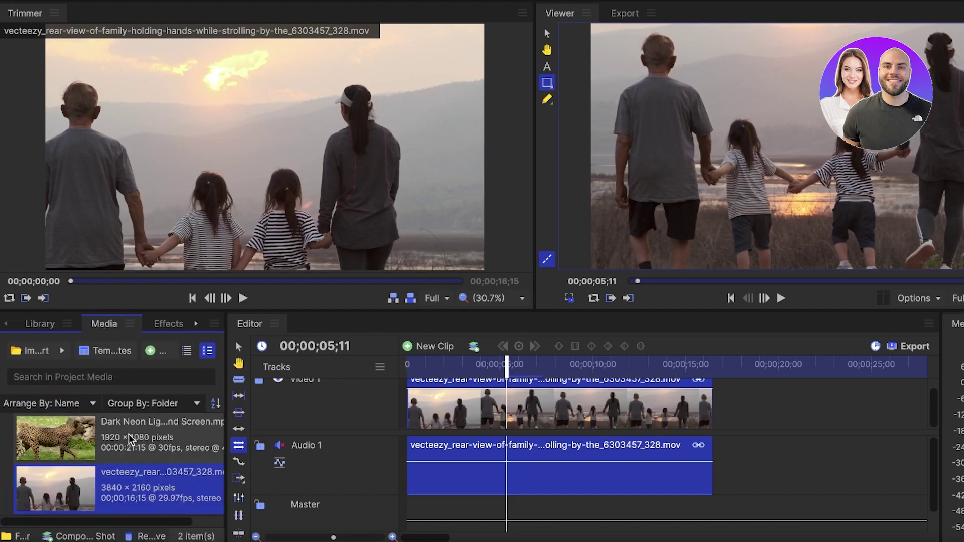
Show the Effects list and scroll through its categories.
{"action": "left_click", "coordinate": [166, 326]}
{"action": "scroll", "coordinate": [100, 429], "scroll_direction": "down", "scroll_amount": 4}
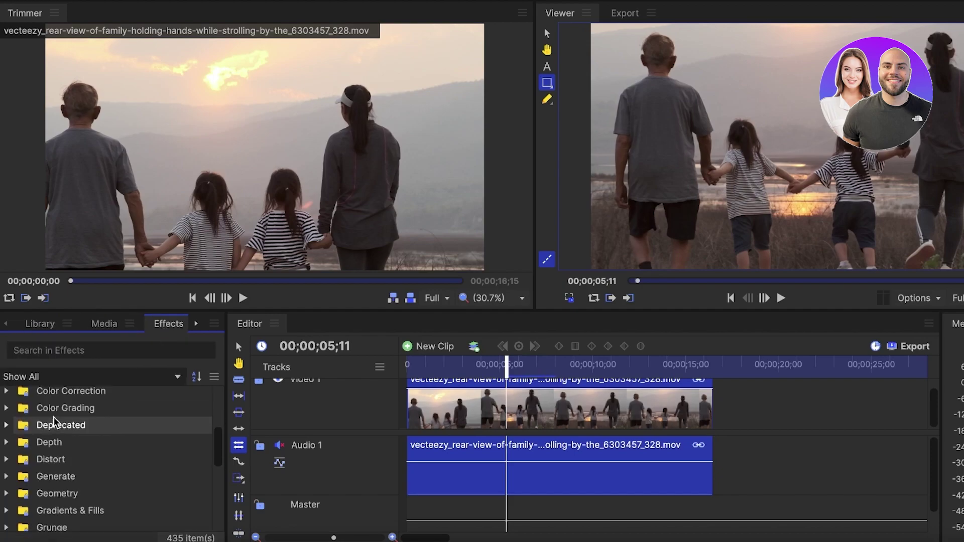
{"action": "scroll", "coordinate": [55, 431], "scroll_direction": "up", "scroll_amount": 4}
{"action": "scroll", "coordinate": [31, 449], "scroll_direction": "down", "scroll_amount": 5}
{"action": "scroll", "coordinate": [20, 427], "scroll_direction": "up", "scroll_amount": 3}
{"action": "scroll", "coordinate": [19, 424], "scroll_direction": "up", "scroll_amount": 1}
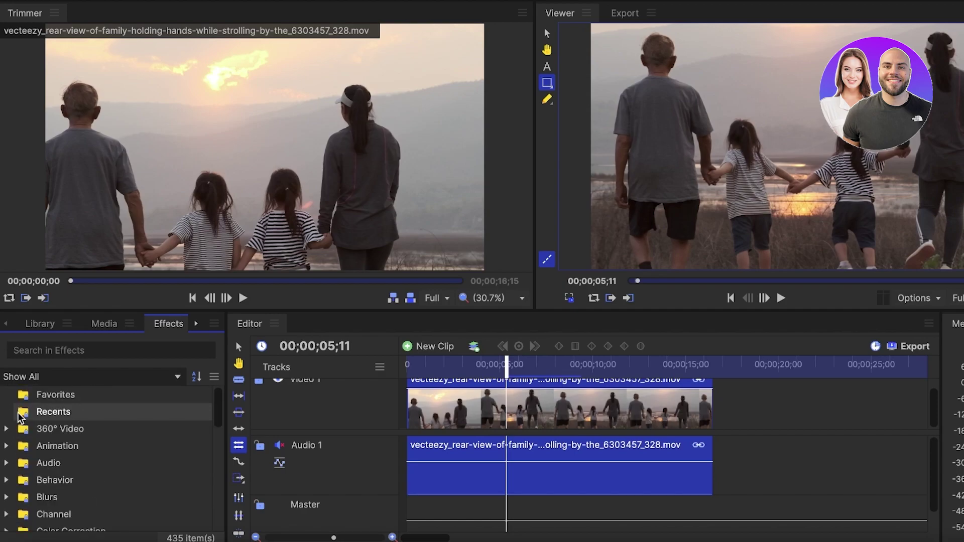
{"action": "scroll", "coordinate": [15, 440], "scroll_direction": "down", "scroll_amount": 3}
{"action": "scroll", "coordinate": [15, 440], "scroll_direction": "down", "scroll_amount": 5}
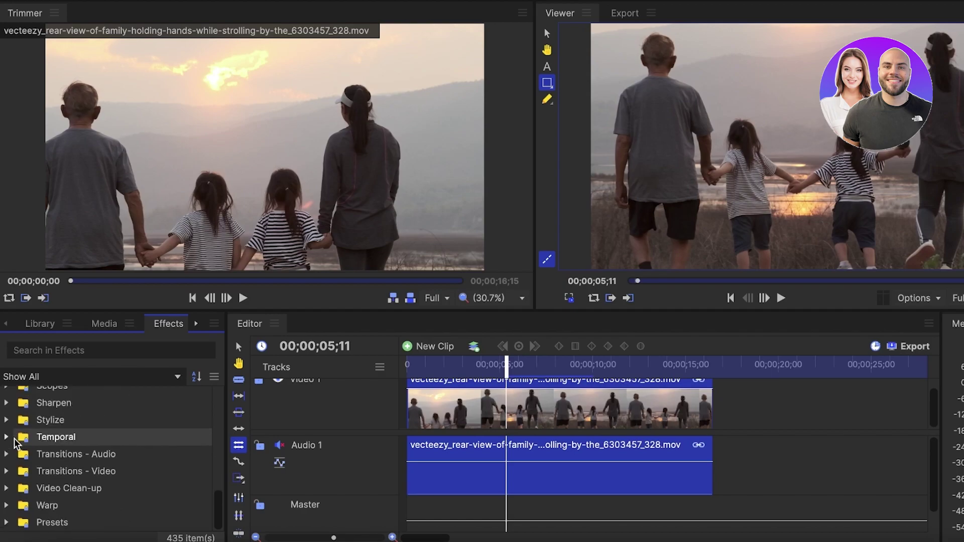
Drop Fade to Color from Transitions - Video onto the clip and star Page Turn as a favourite.
{"action": "left_click", "coordinate": [13, 472]}
{"action": "scroll", "coordinate": [30, 462], "scroll_direction": "down", "scroll_amount": 3}
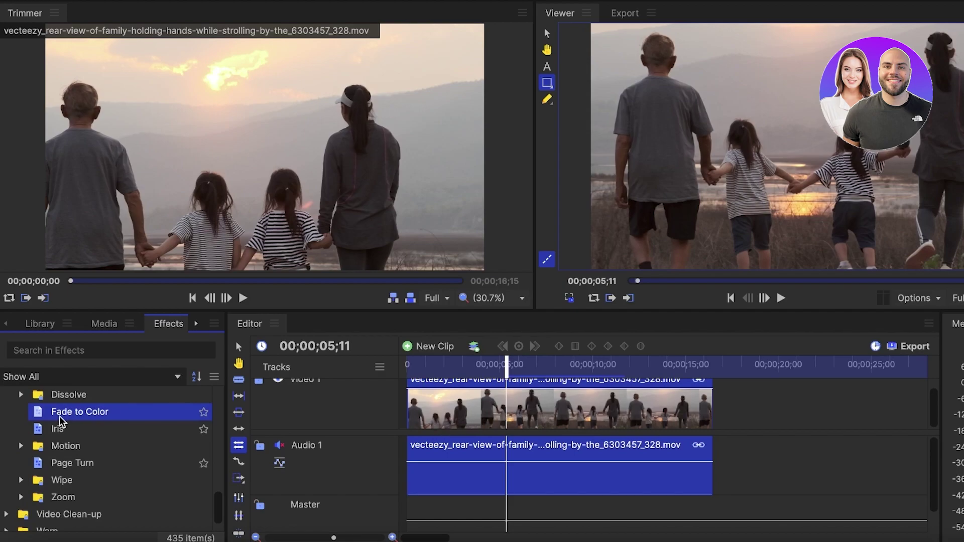
{"action": "left_click_drag", "start_coordinate": [59, 417], "coordinate": [428, 456]}
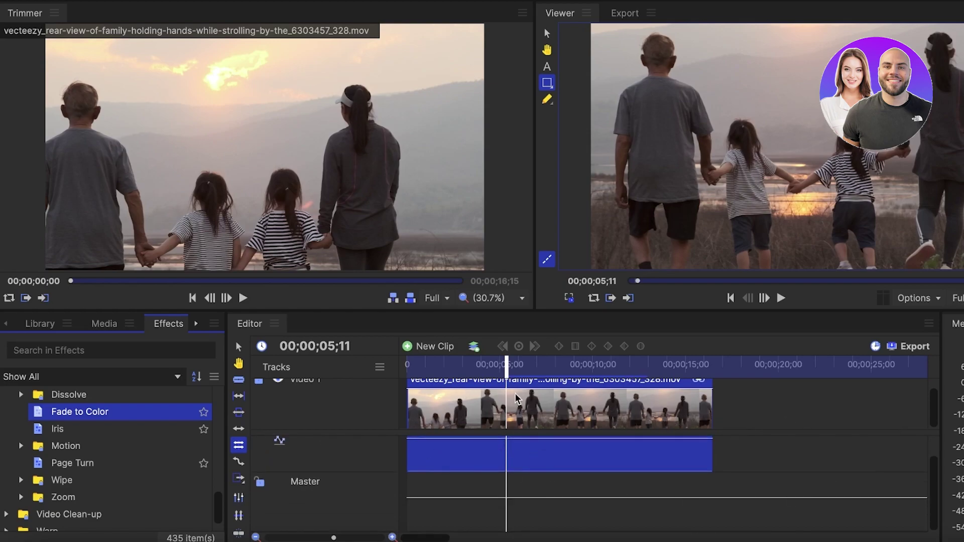
{"action": "left_click_drag", "start_coordinate": [506, 366], "coordinate": [714, 374]}
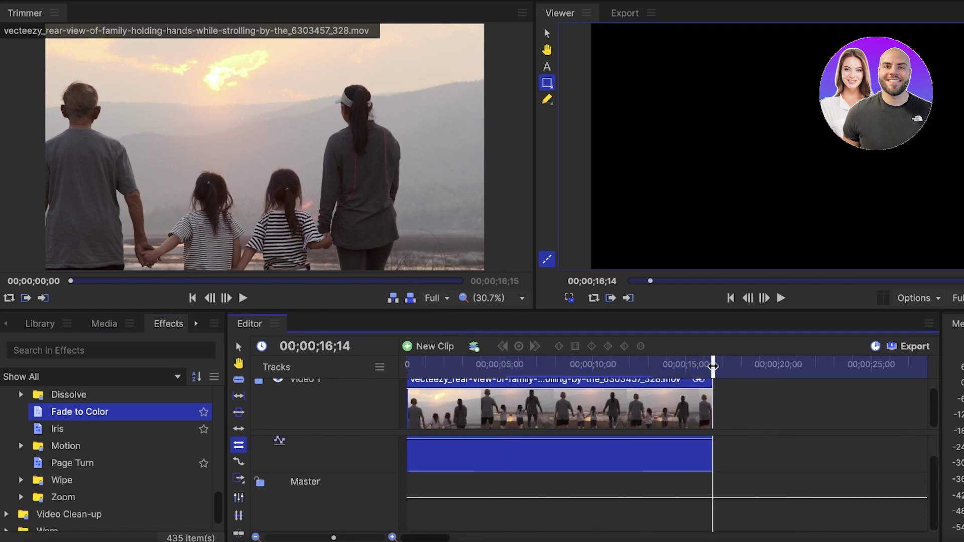
{"action": "left_click", "coordinate": [70, 464]}
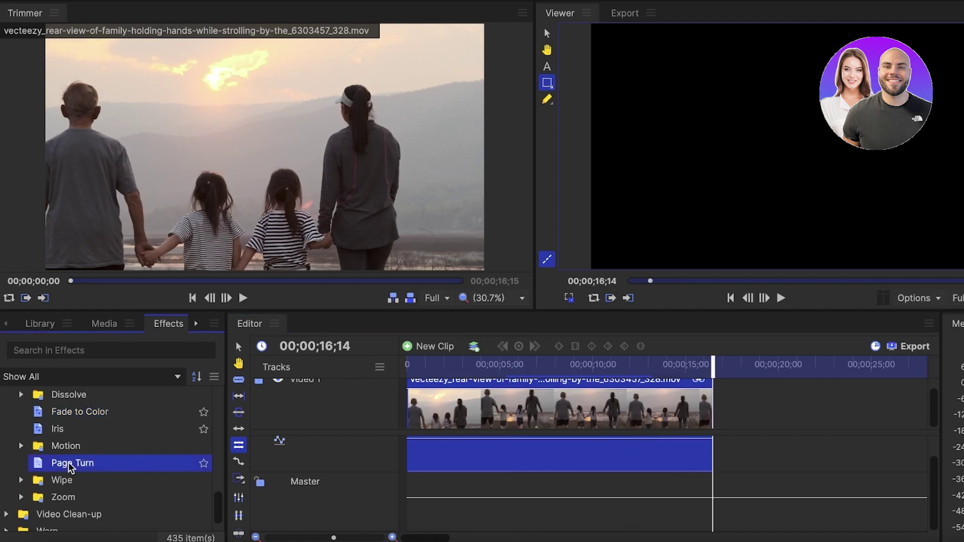
{"action": "left_click", "coordinate": [202, 463]}
Bring up the Text panel's Character settings, showing Arial Regular at 48.
{"action": "left_click", "coordinate": [197, 324]}
{"action": "left_click", "coordinate": [175, 324]}
{"action": "left_click", "coordinate": [157, 322]}
{"action": "left_click", "coordinate": [157, 326]}
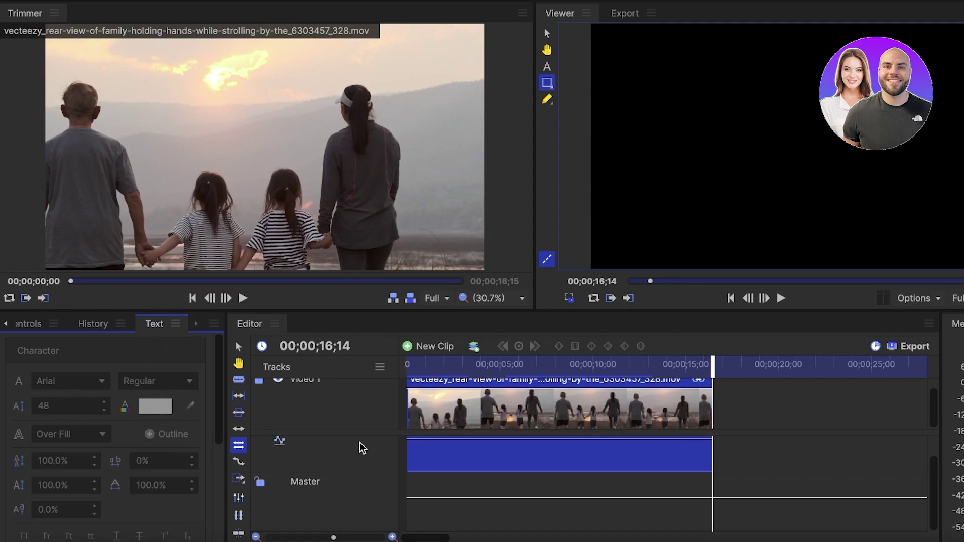
Make the Audio 1 track taller and deselect the audio clip.
{"action": "left_click_drag", "start_coordinate": [731, 432], "coordinate": [731, 401]}
{"action": "left_click", "coordinate": [430, 480]}
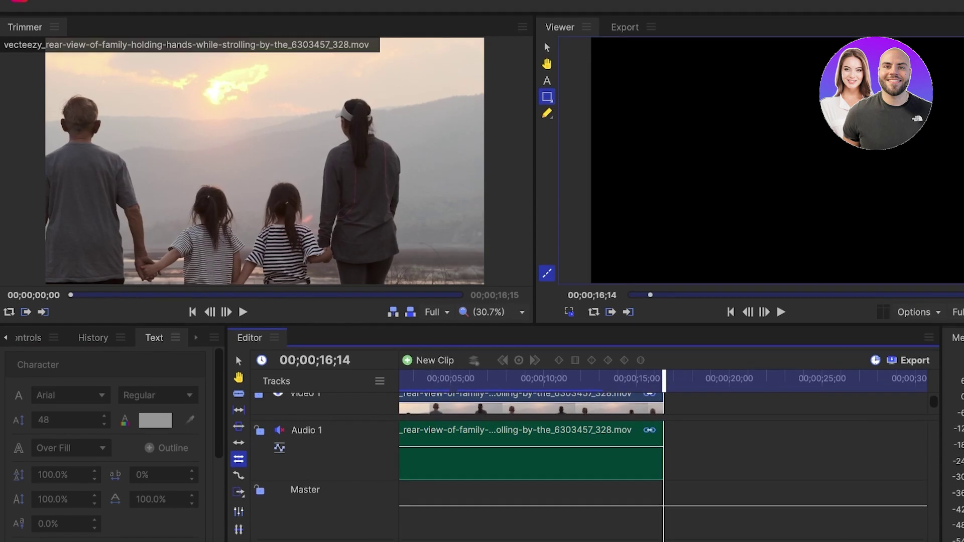
{"action": "left_click", "coordinate": [100, 7]}
Look through the Effects, Help and Export menus.
{"action": "mouse_move", "coordinate": [161, 8]}
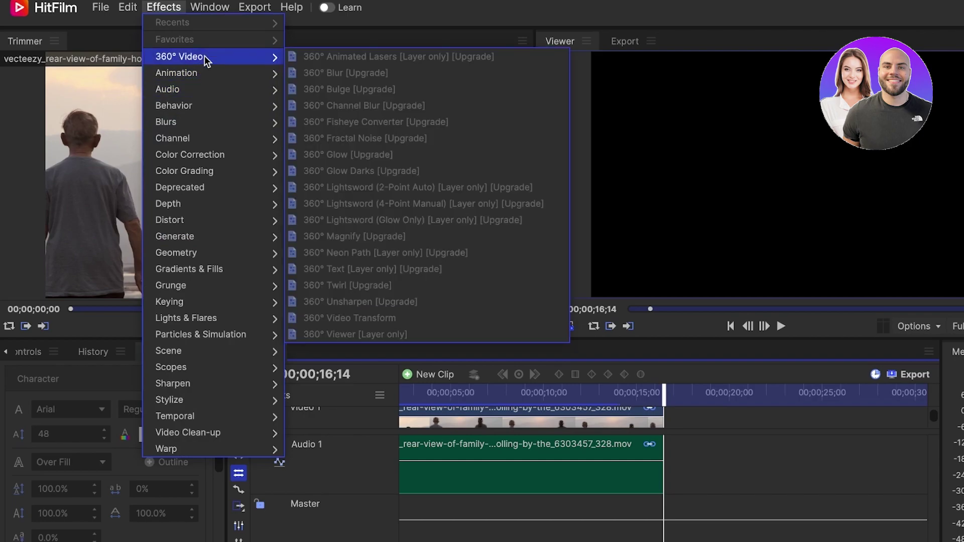
{"action": "mouse_move", "coordinate": [215, 210]}
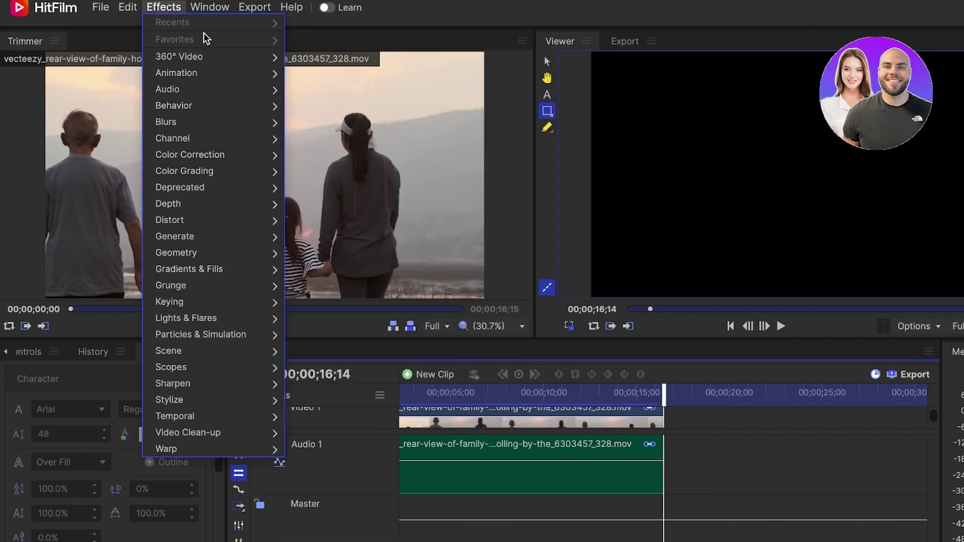
{"action": "left_click", "coordinate": [198, 6]}
{"action": "left_click", "coordinate": [198, 6]}
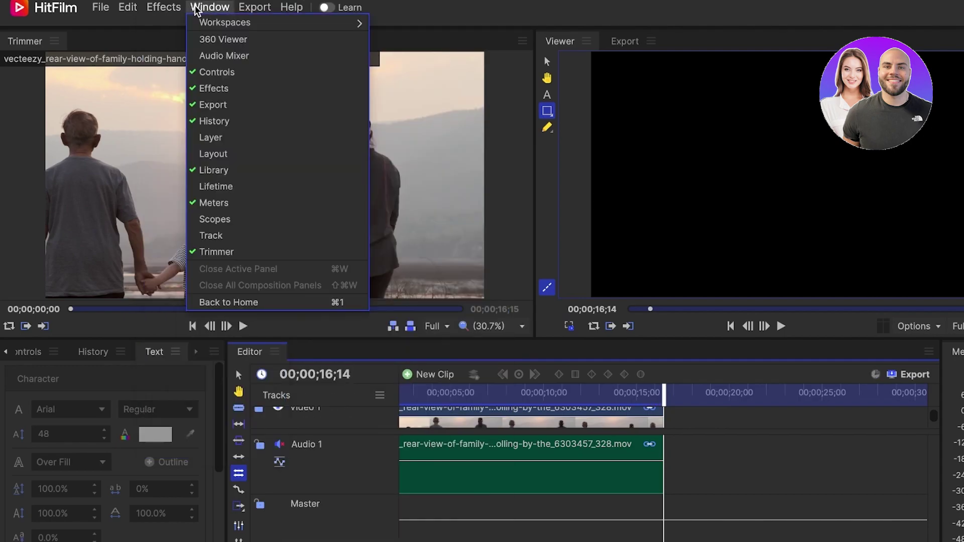
{"action": "mouse_move", "coordinate": [291, 7]}
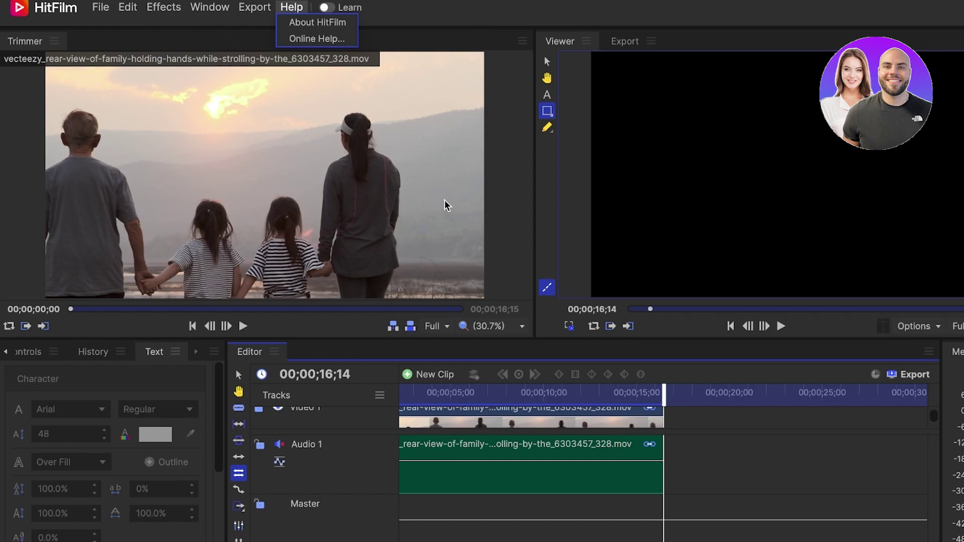
{"action": "mouse_move", "coordinate": [249, 11]}
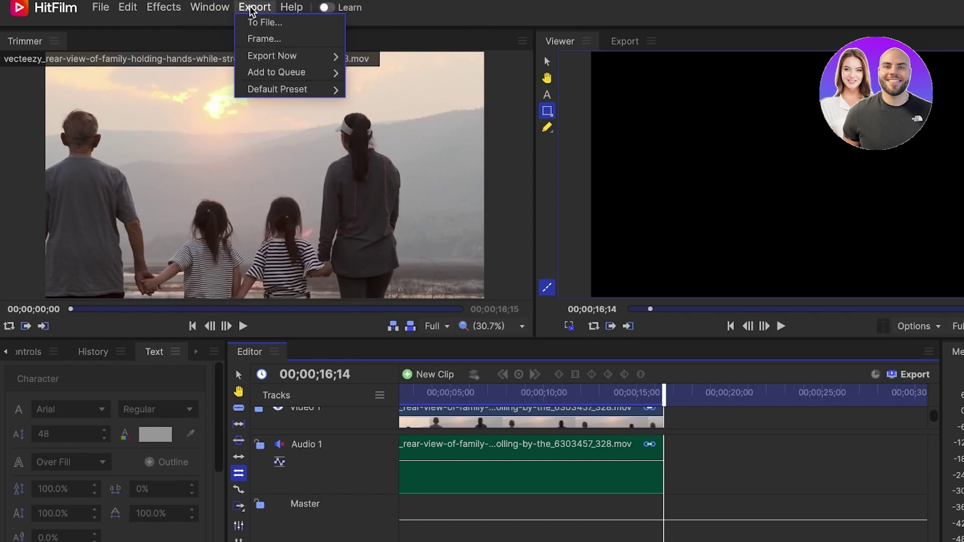
{"action": "mouse_move", "coordinate": [212, 11]}
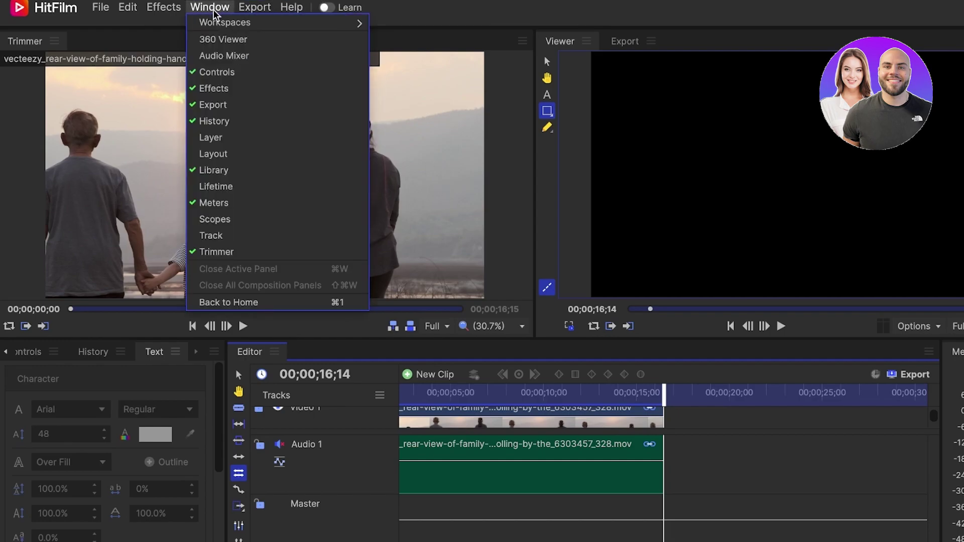
Bring up the Window menu's Workspaces list, including 360 Video Editing.
{"action": "left_click", "coordinate": [211, 10]}
{"action": "left_click", "coordinate": [211, 10]}
{"action": "mouse_move", "coordinate": [225, 22]}
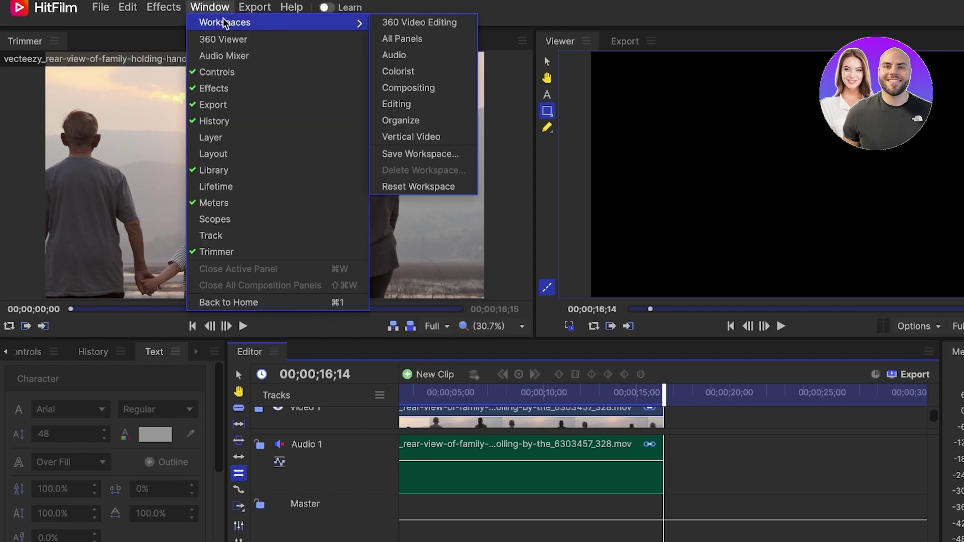
Switch to the 360 Video Editing workspace and return the playhead to the clip's first frame.
{"action": "left_click", "coordinate": [402, 24]}
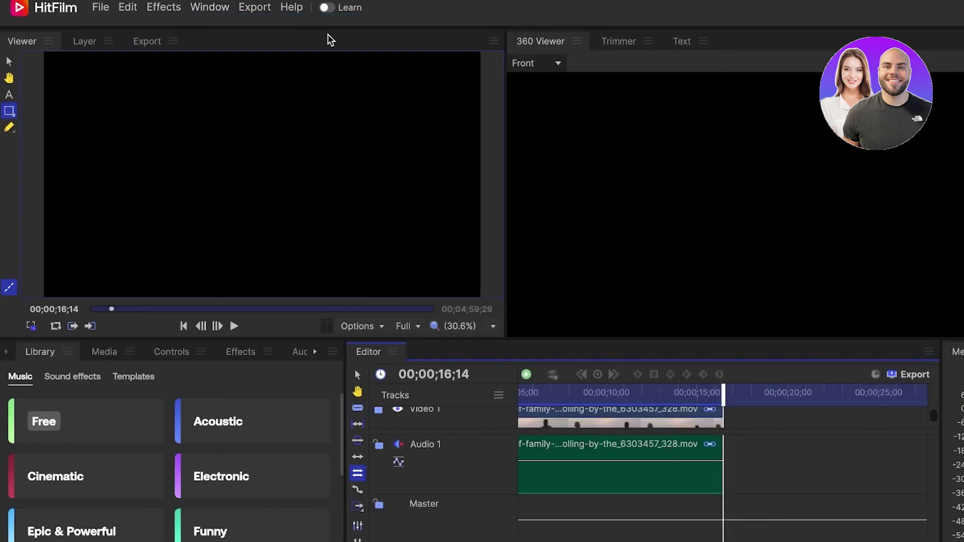
{"action": "scroll", "coordinate": [284, 198], "scroll_direction": "down", "scroll_amount": 2}
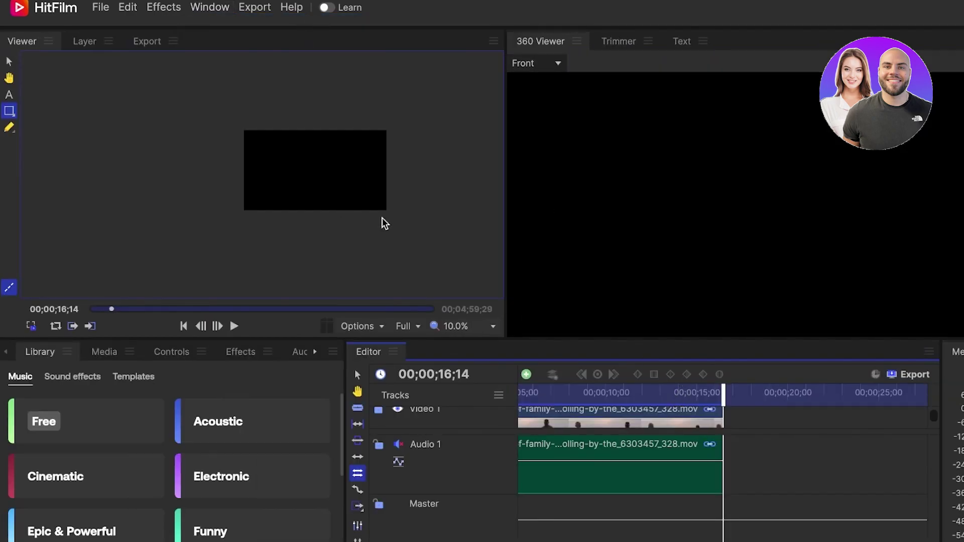
{"action": "left_click_drag", "start_coordinate": [725, 395], "coordinate": [482, 395]}
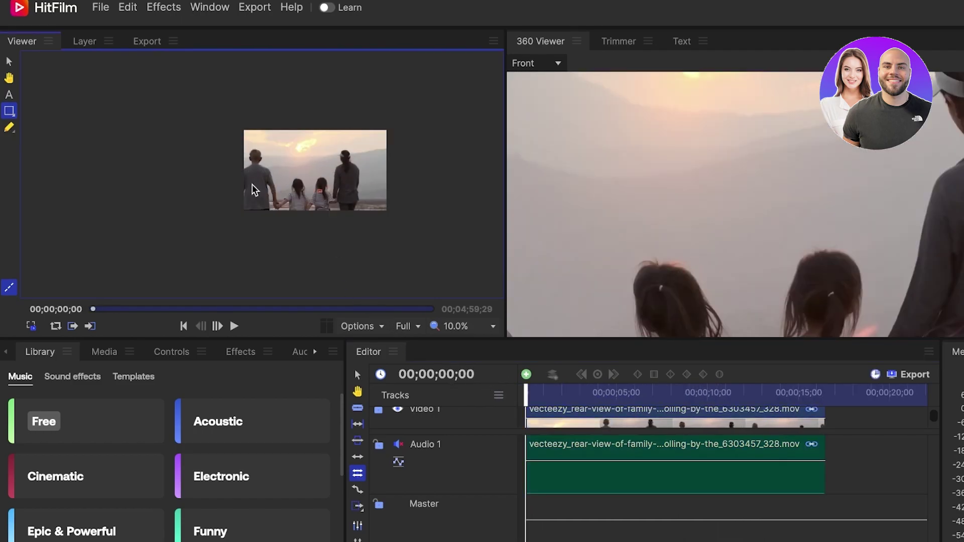
Draw a rectangle mask over the family clip and play it back to preview.
{"action": "mouse_move", "coordinate": [243, 183]}
{"action": "left_mouse_down"}
{"action": "mouse_move", "coordinate": [322, 192]}
{"action": "mouse_move", "coordinate": [304, 139]}
{"action": "mouse_move", "coordinate": [239, 147]}
{"action": "mouse_move", "coordinate": [232, 86]}
{"action": "mouse_move", "coordinate": [302, 142]}
{"action": "left_mouse_up"}
{"action": "left_click_drag", "start_coordinate": [243, 202], "coordinate": [182, 230]}
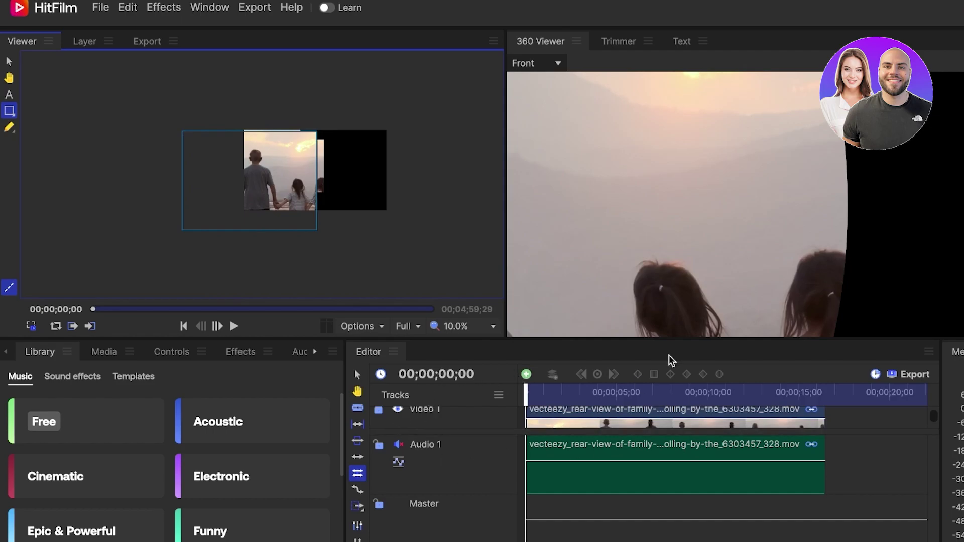
{"action": "left_click", "coordinate": [235, 327]}
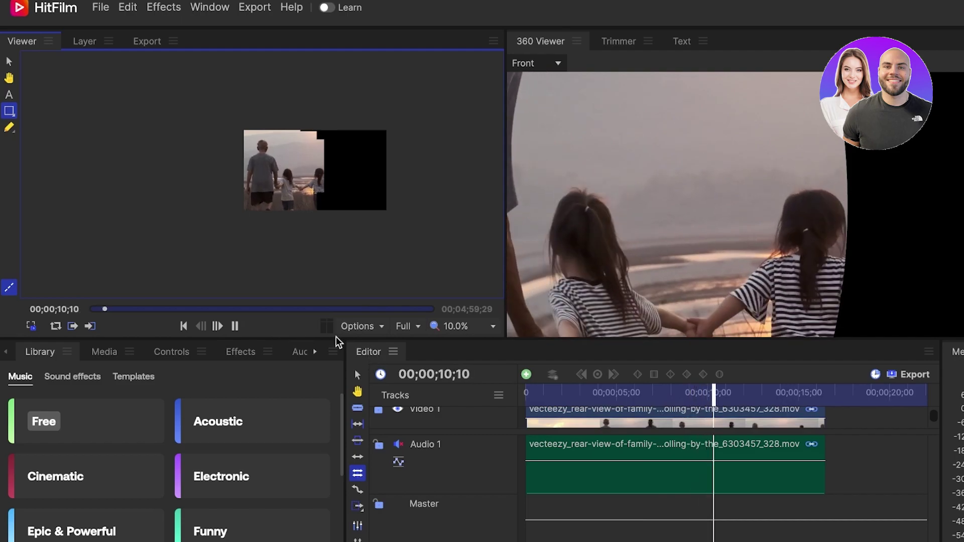
{"action": "left_click", "coordinate": [235, 326]}
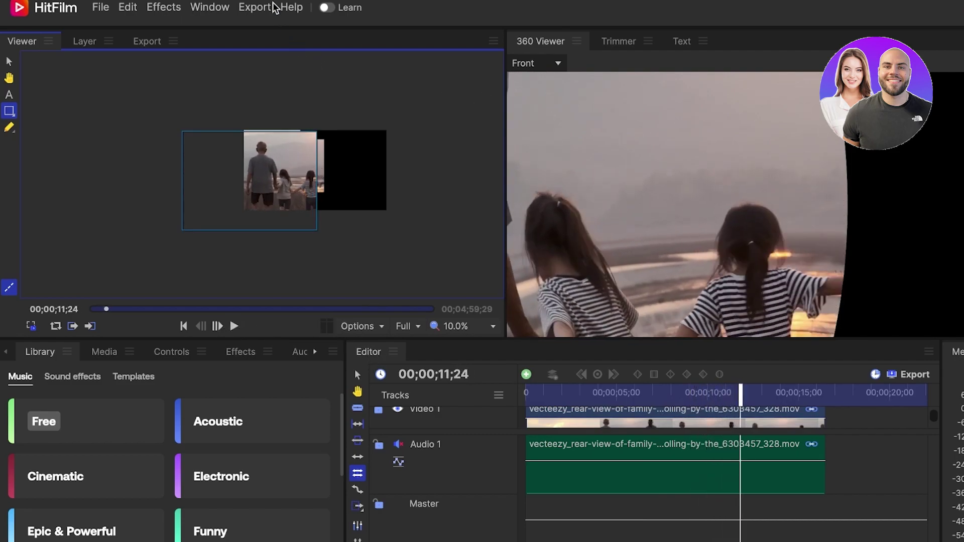
{"action": "scroll", "coordinate": [159, 160], "scroll_direction": "down", "scroll_amount": 1}
Preview the original family-walking clip briefly in the Trimmer.
{"action": "left_click", "coordinate": [620, 42]}
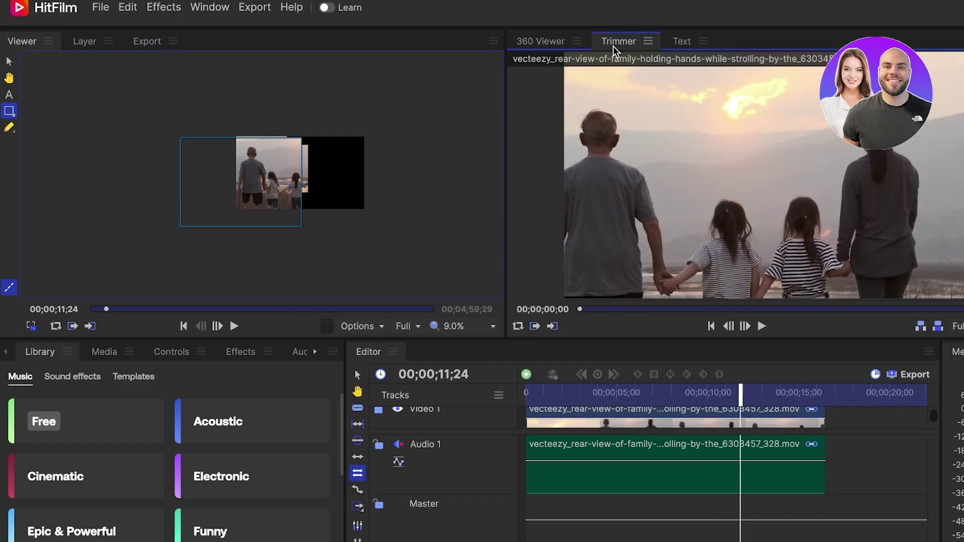
{"action": "left_click", "coordinate": [763, 327]}
{"action": "left_click", "coordinate": [200, 8]}
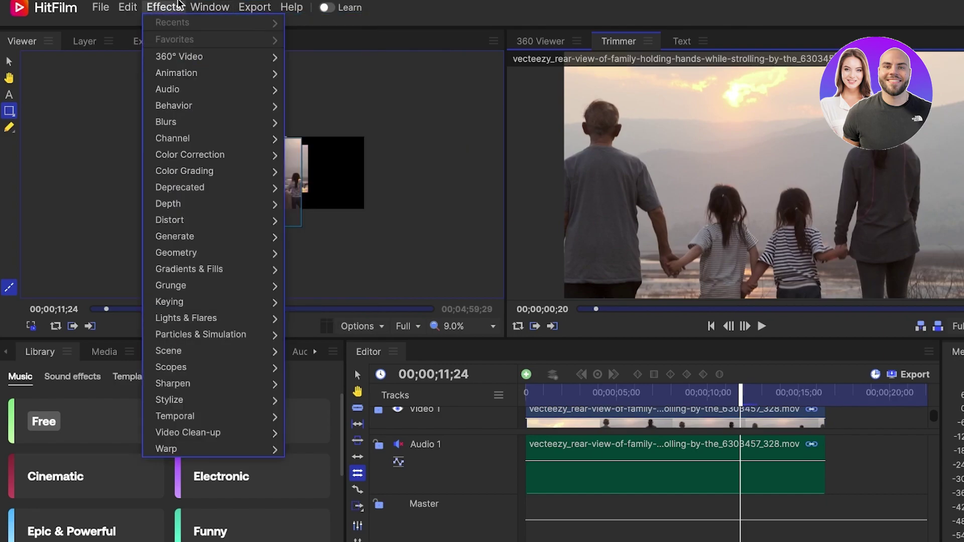
{"action": "mouse_move", "coordinate": [210, 7]}
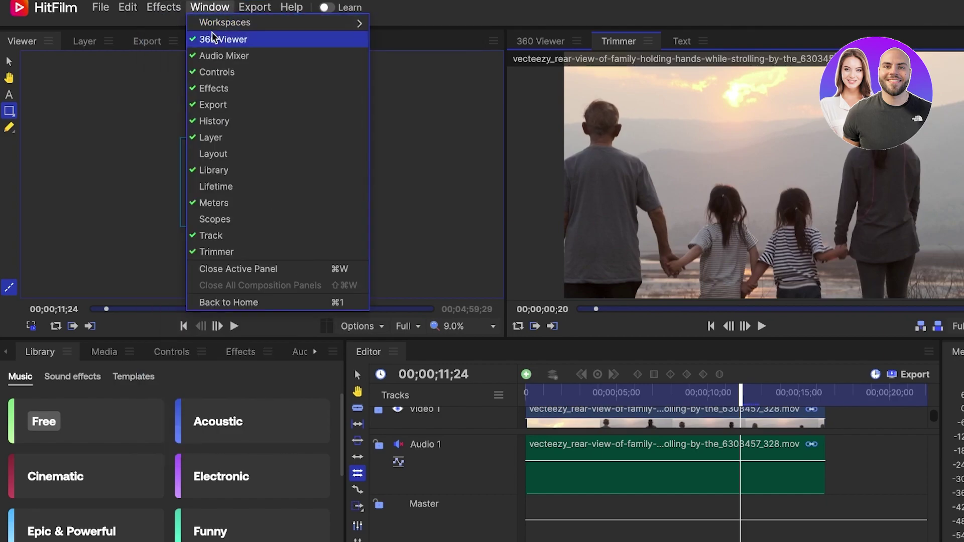
Open Window > Layout, flip the clip vertically and horizontally, and move it left.
{"action": "left_click", "coordinate": [233, 155]}
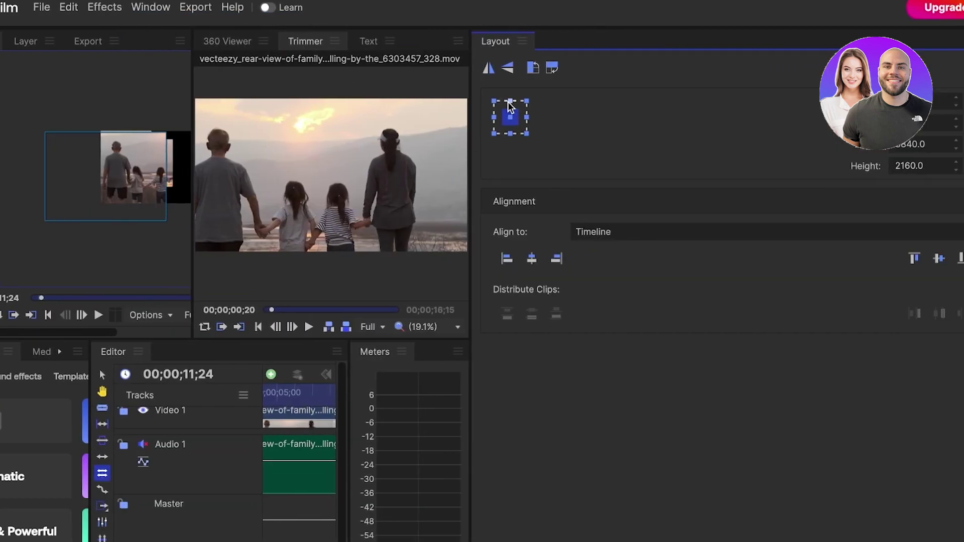
{"action": "left_click", "coordinate": [473, 69]}
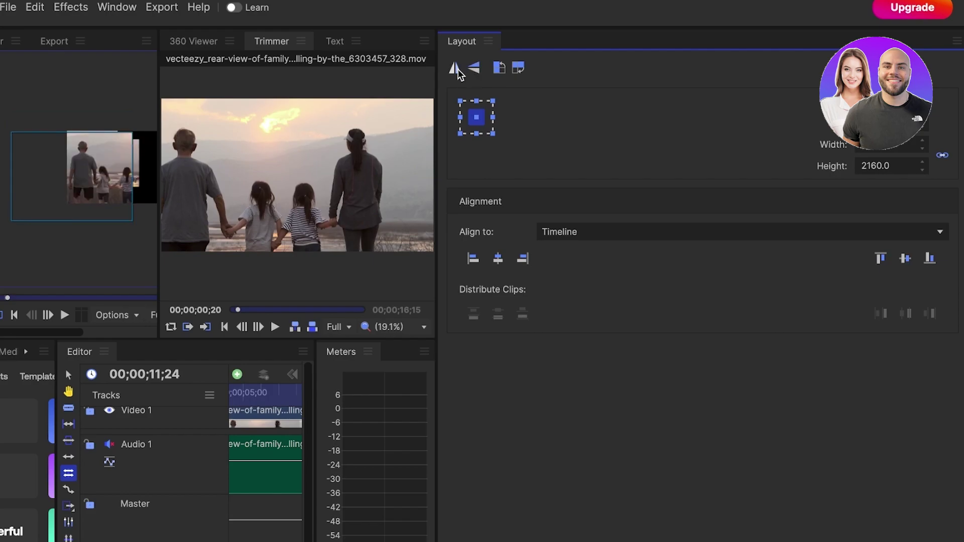
{"action": "left_click", "coordinate": [455, 69]}
{"action": "left_click_drag", "start_coordinate": [121, 173], "coordinate": [67, 167]}
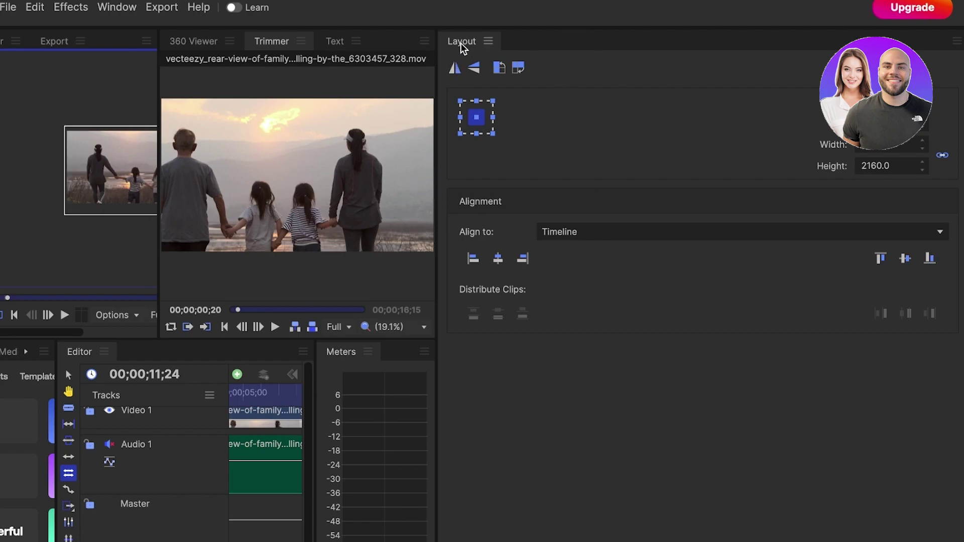
Set the Layout panel's Align to option to Selection.
{"action": "left_click", "coordinate": [488, 41]}
{"action": "left_click", "coordinate": [283, 53]}
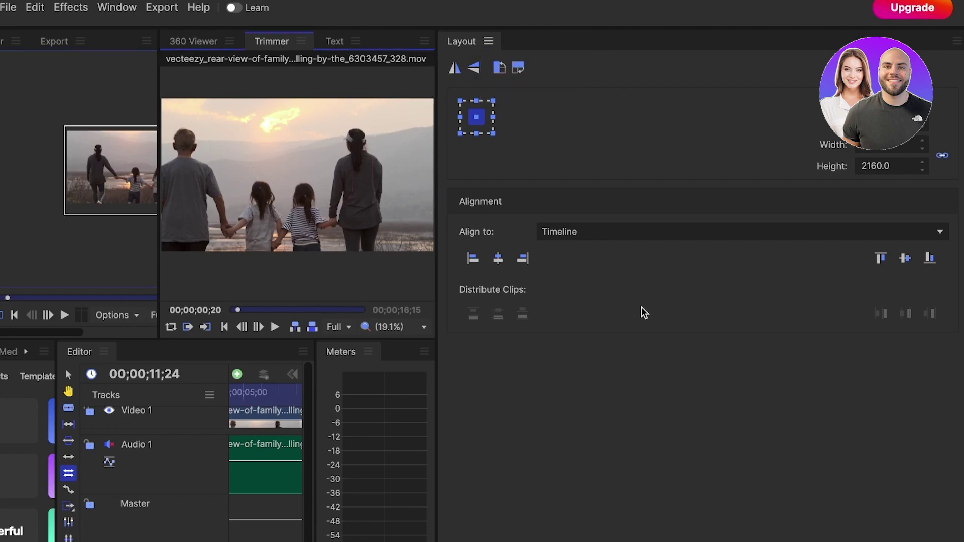
{"action": "left_click", "coordinate": [763, 231]}
{"action": "left_click", "coordinate": [728, 235]}
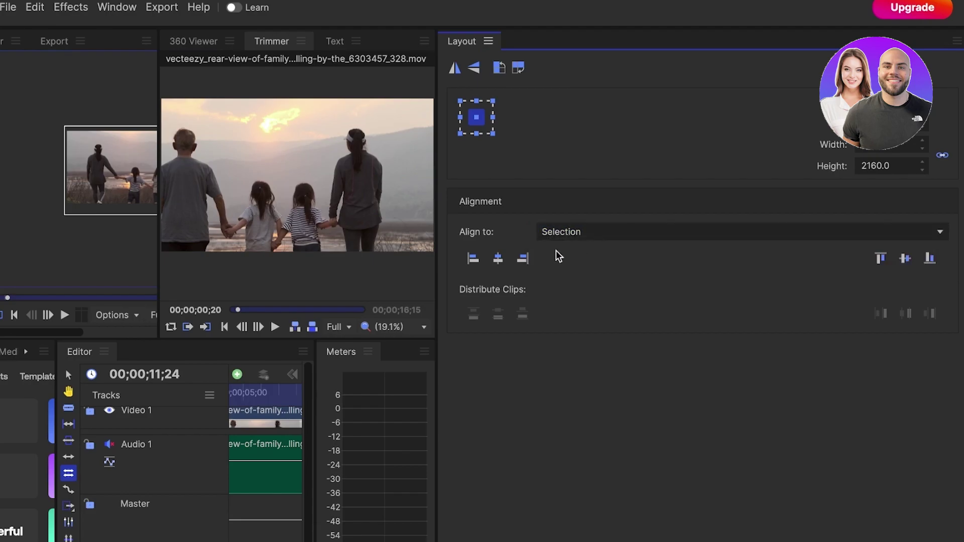
Add only the source clip's video to the edit with Use Video, then stop playback.
{"action": "mouse_move", "coordinate": [247, 168]}
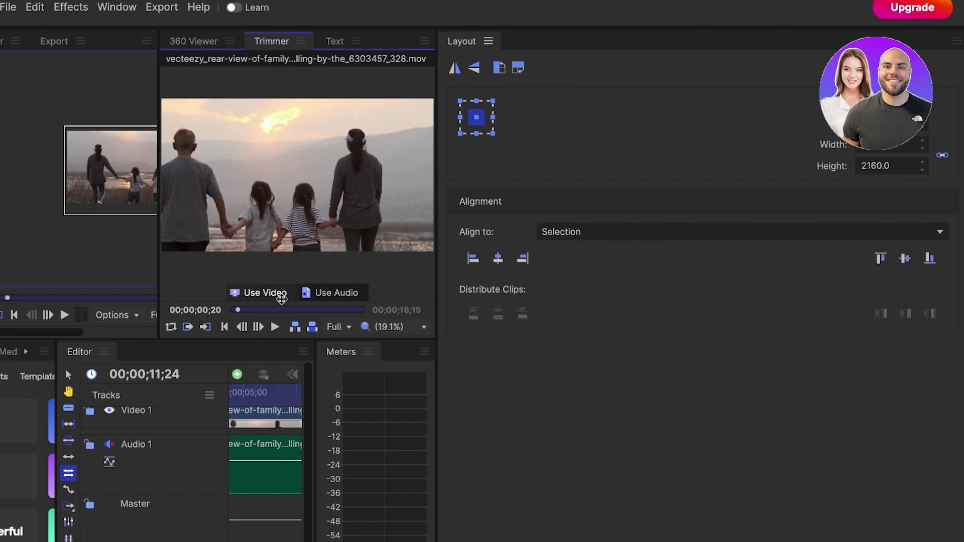
{"action": "left_click", "coordinate": [269, 293]}
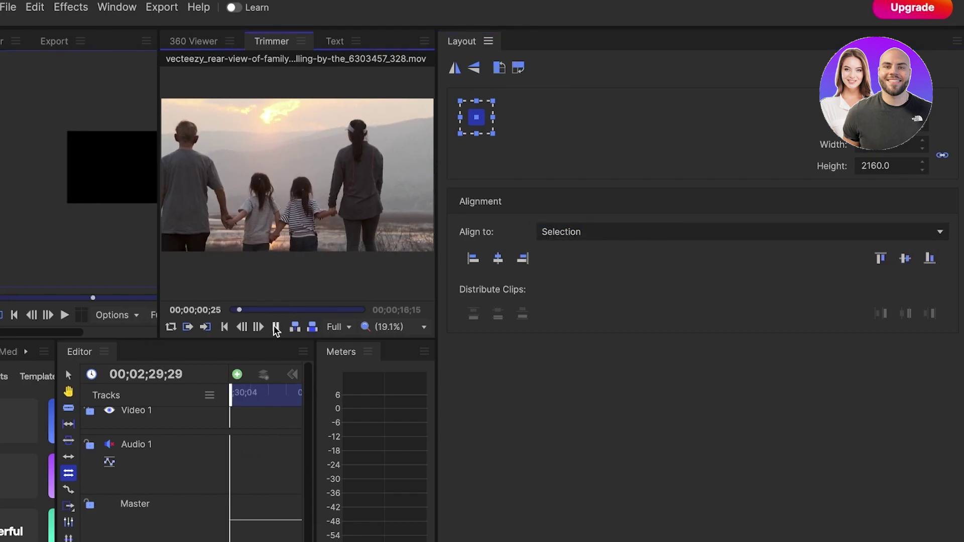
{"action": "key", "text": "space"}
Widen the Text panel by dragging the divider right, narrowing the Layout tools.
{"action": "left_click", "coordinate": [467, 43]}
{"action": "left_click", "coordinate": [957, 41]}
{"action": "mouse_move", "coordinate": [949, 93]}
{"action": "left_click", "coordinate": [488, 41]}
{"action": "left_click", "coordinate": [441, 41]}
{"action": "left_click", "coordinate": [335, 40]}
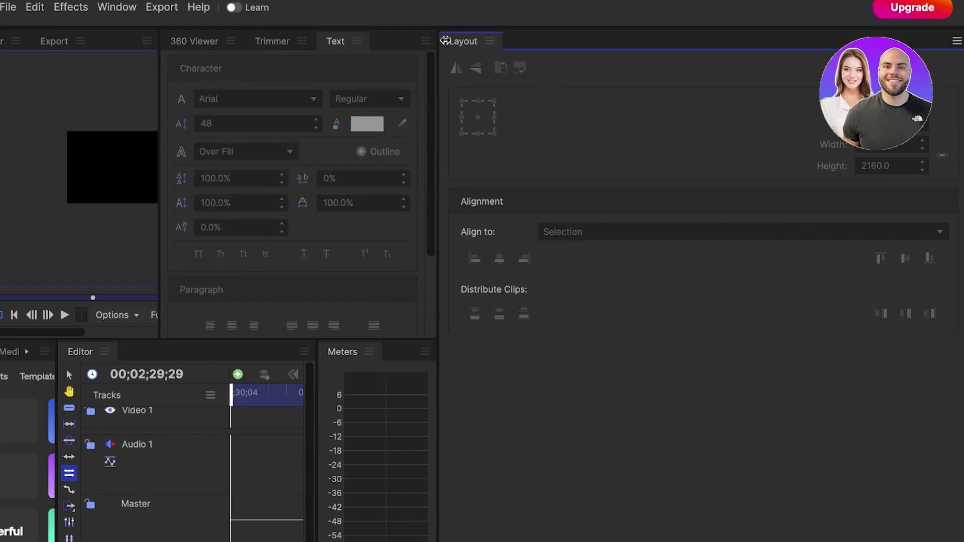
{"action": "left_click_drag", "start_coordinate": [455, 40], "coordinate": [886, 40]}
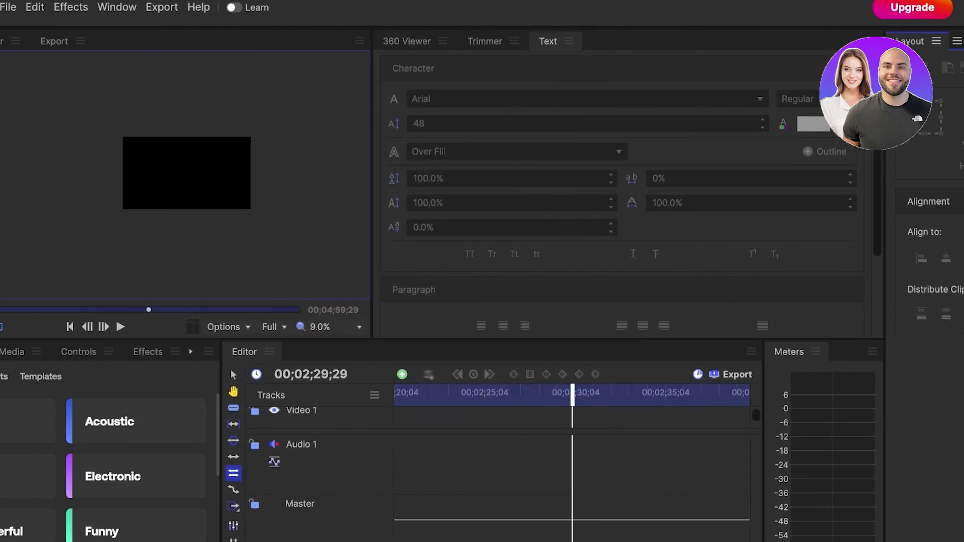
Play the source clip in the Trimmer up to about 00:00:04:09.
{"action": "left_click", "coordinate": [480, 42]}
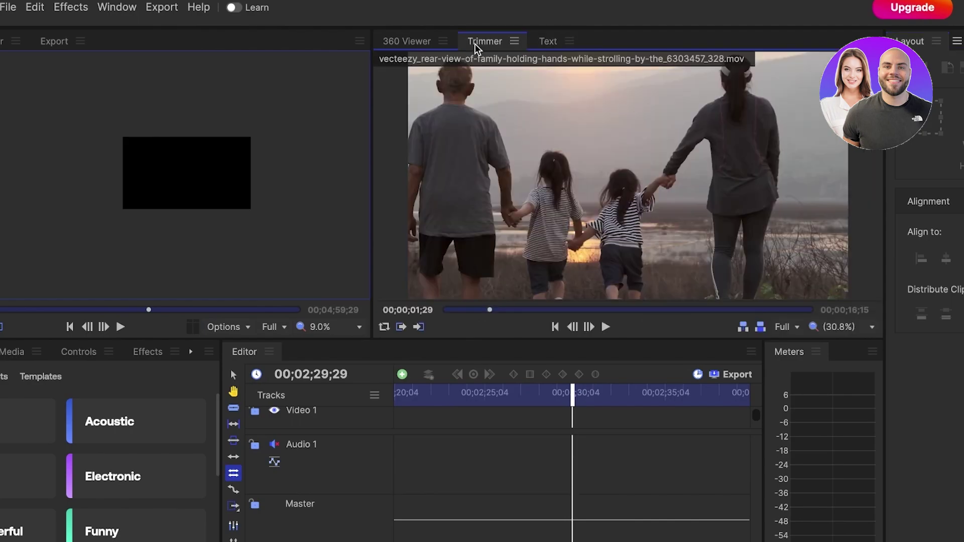
{"action": "left_click", "coordinate": [605, 327]}
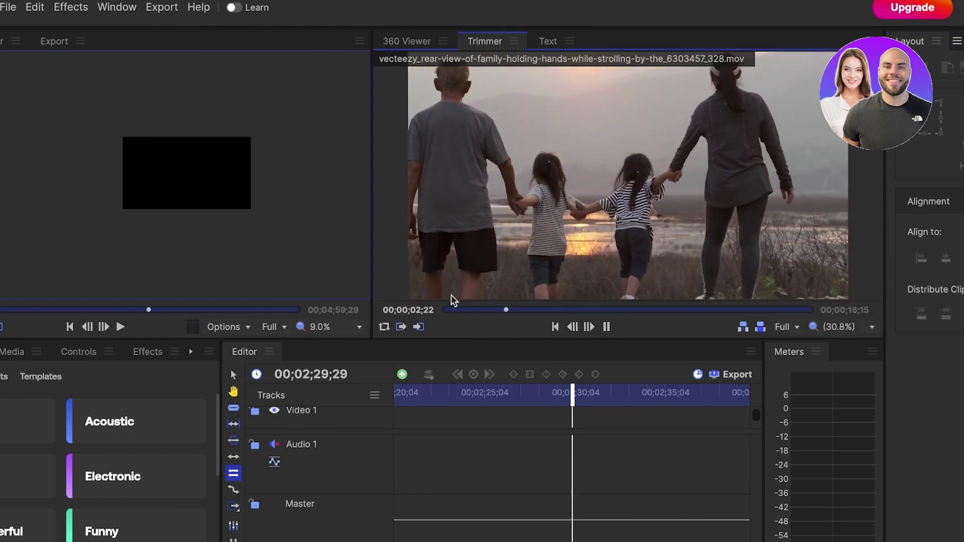
{"action": "left_click", "coordinate": [269, 351]}
{"action": "left_click", "coordinate": [192, 353]}
{"action": "left_click", "coordinate": [165, 9]}
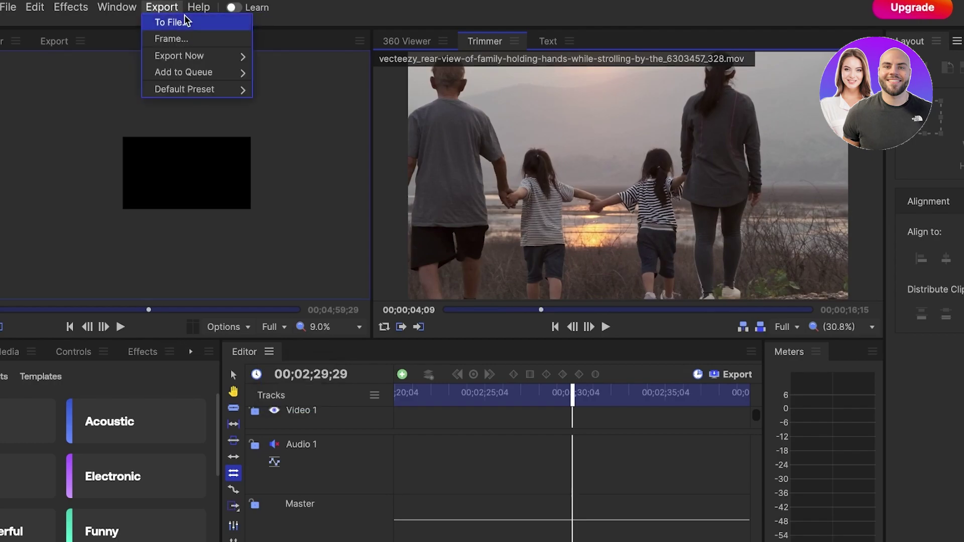
{"action": "mouse_move", "coordinate": [177, 57]}
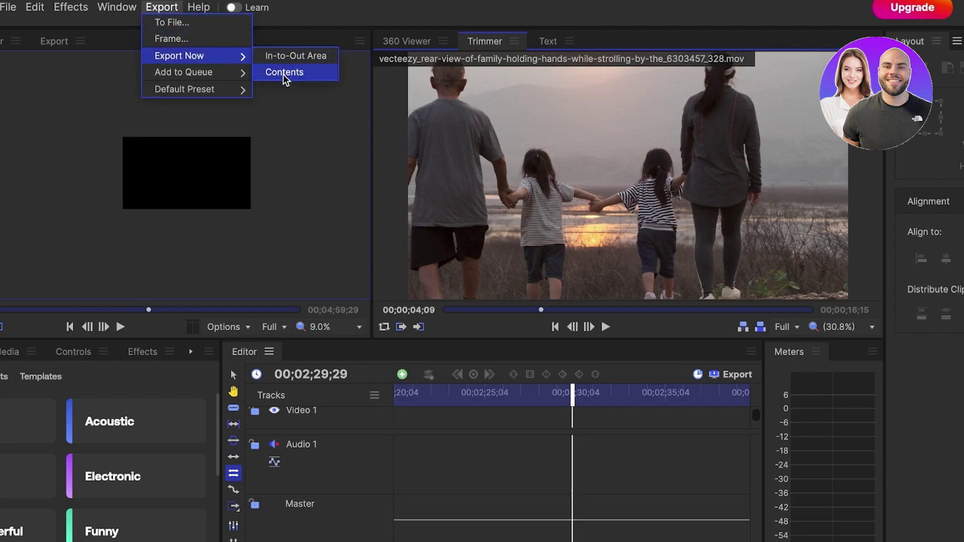
{"action": "mouse_move", "coordinate": [201, 75]}
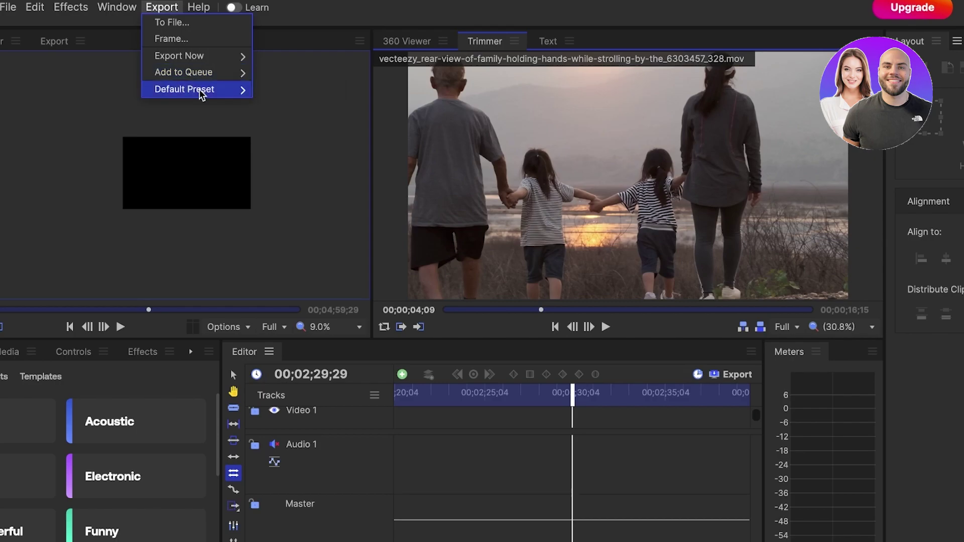
{"action": "left_click", "coordinate": [172, 38]}
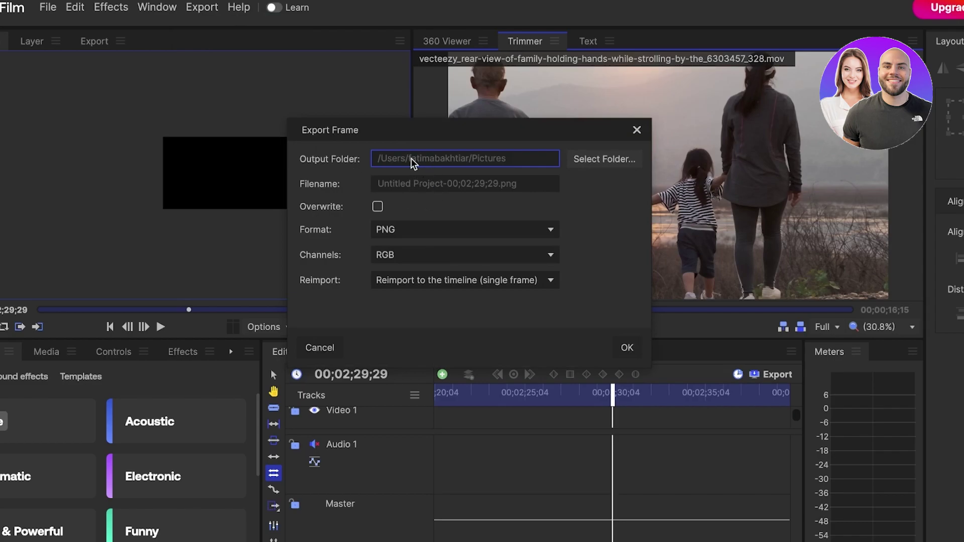
{"action": "left_click", "coordinate": [635, 131]}
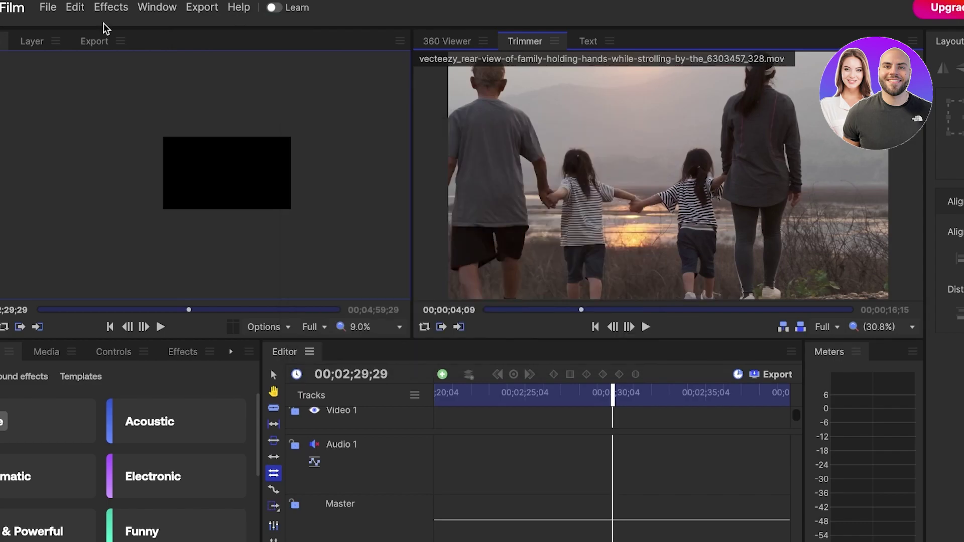
Export the timeline contents as YouTube 1080p HD, continuing past the watermark warning.
{"action": "left_click", "coordinate": [202, 7]}
{"action": "mouse_move", "coordinate": [227, 62]}
{"action": "left_click", "coordinate": [311, 72]}
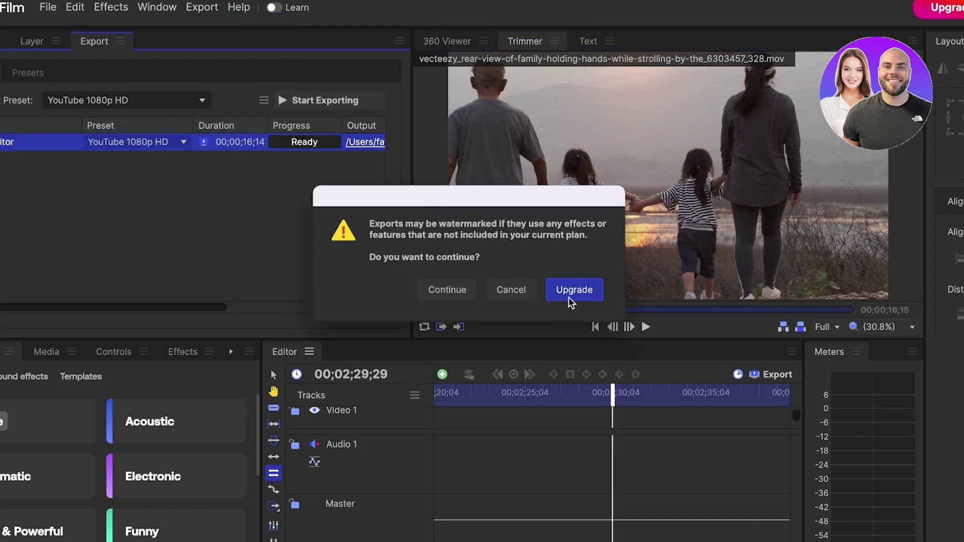
{"action": "left_click", "coordinate": [445, 290]}
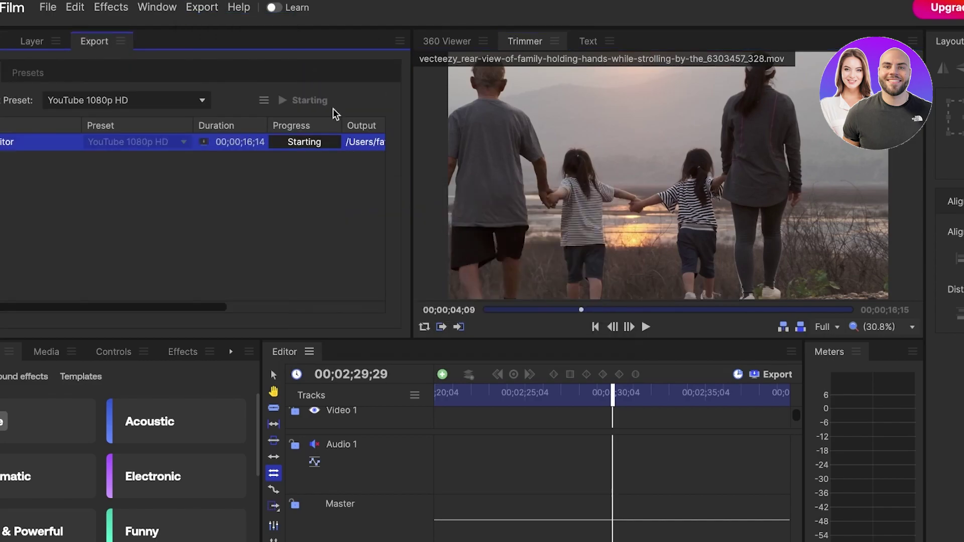
{"action": "left_click", "coordinate": [569, 310]}
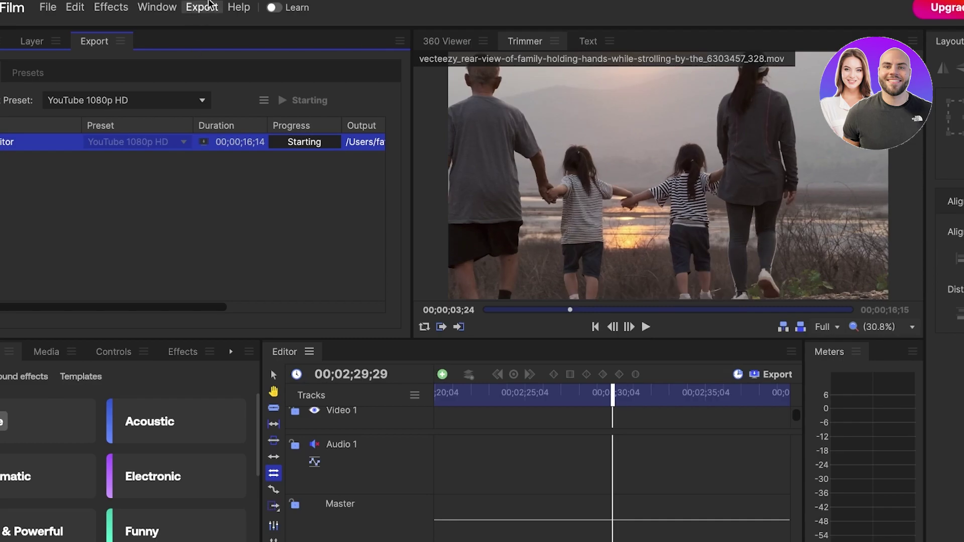